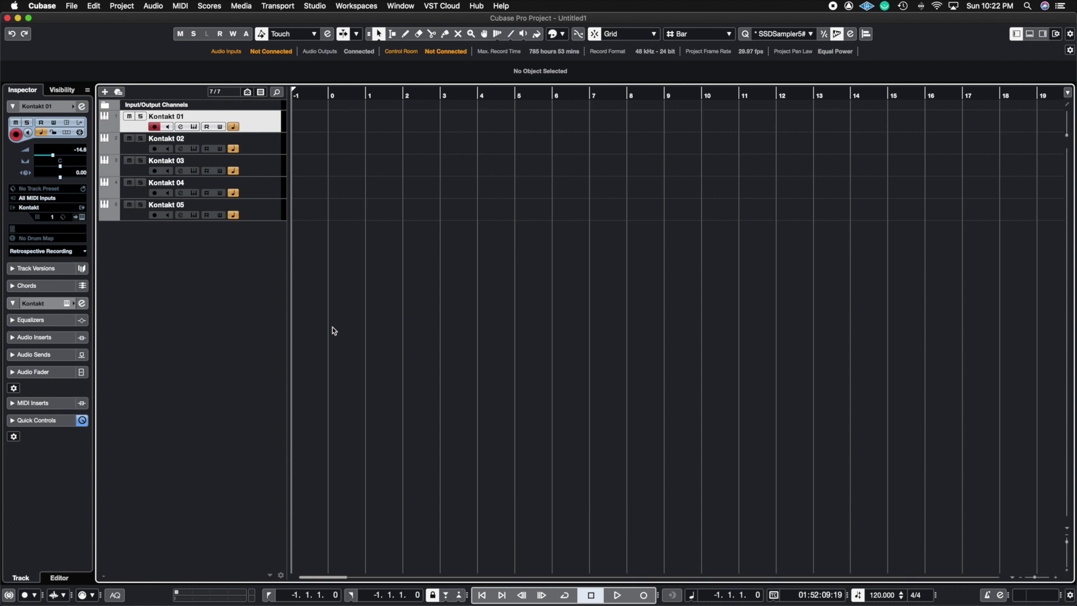
- Open the MixConsole with F3 and start adding a new effect track
key(F3)
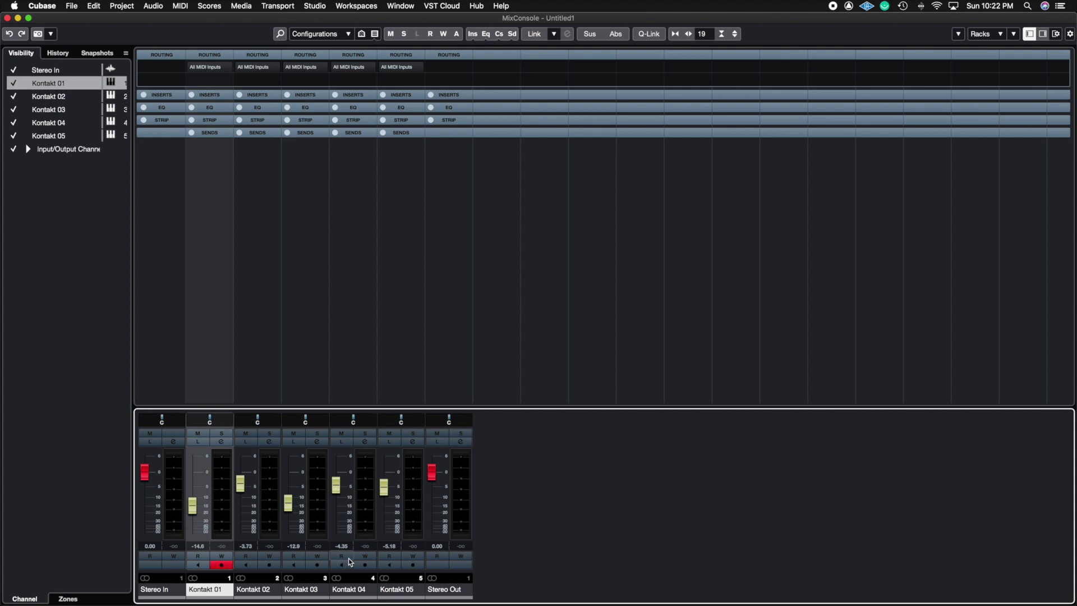
right_click(565, 438)
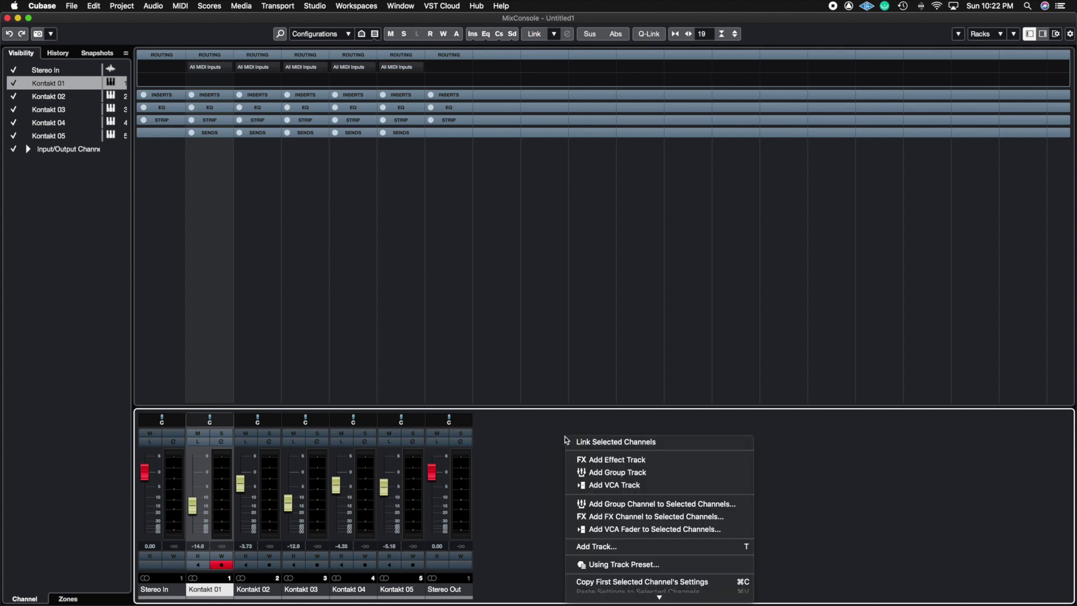
click(627, 460)
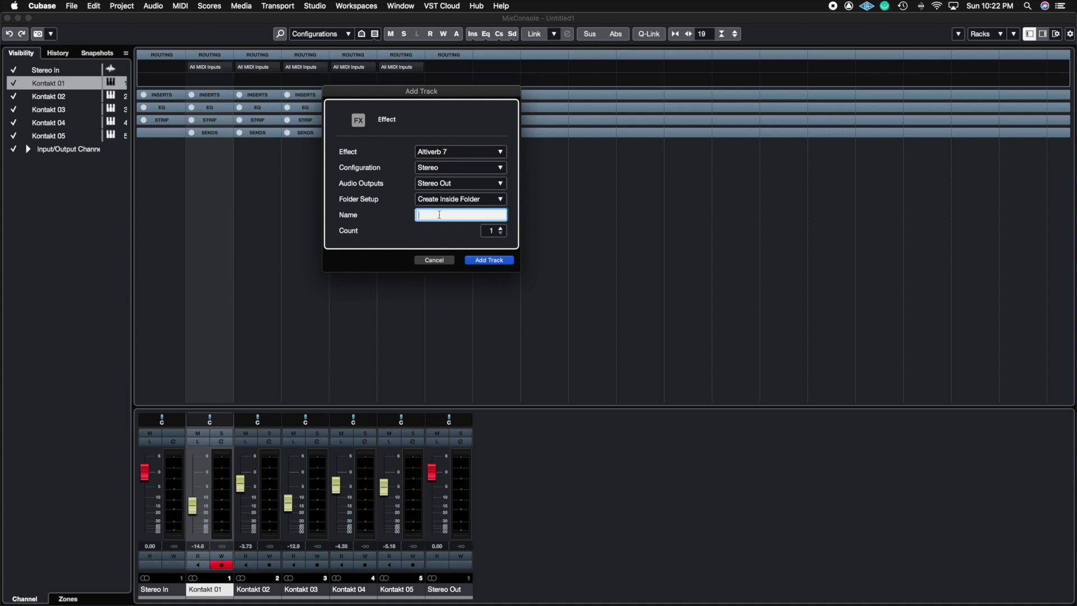
- Set up the effect track as Reverb: Altiverb 7, Stereo, output to Stereo Out, inside the folder
text(Reverb)
click(428, 151)
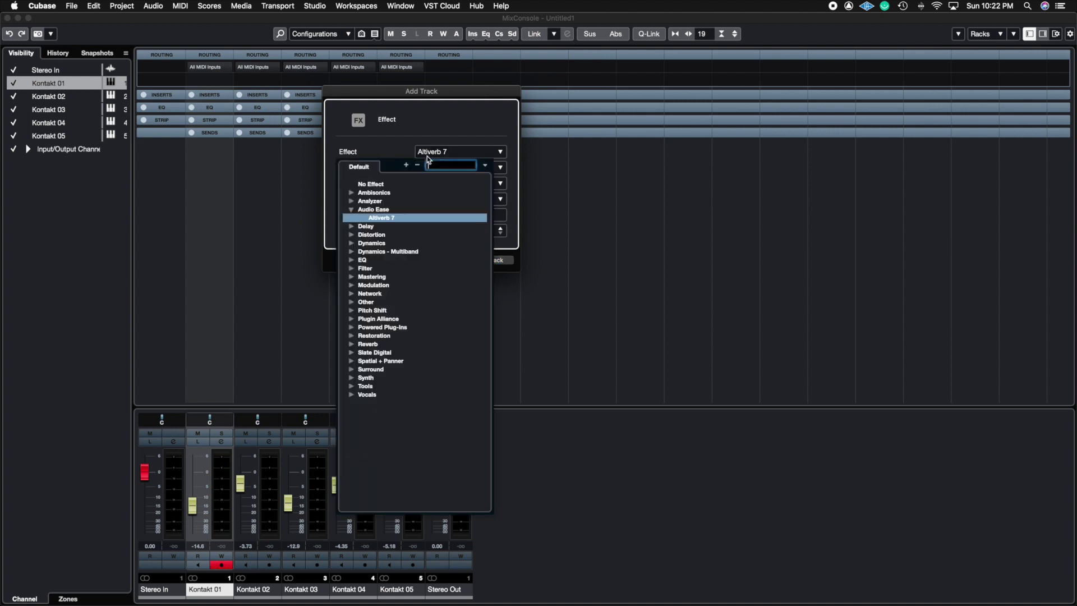
click(414, 157)
click(416, 168)
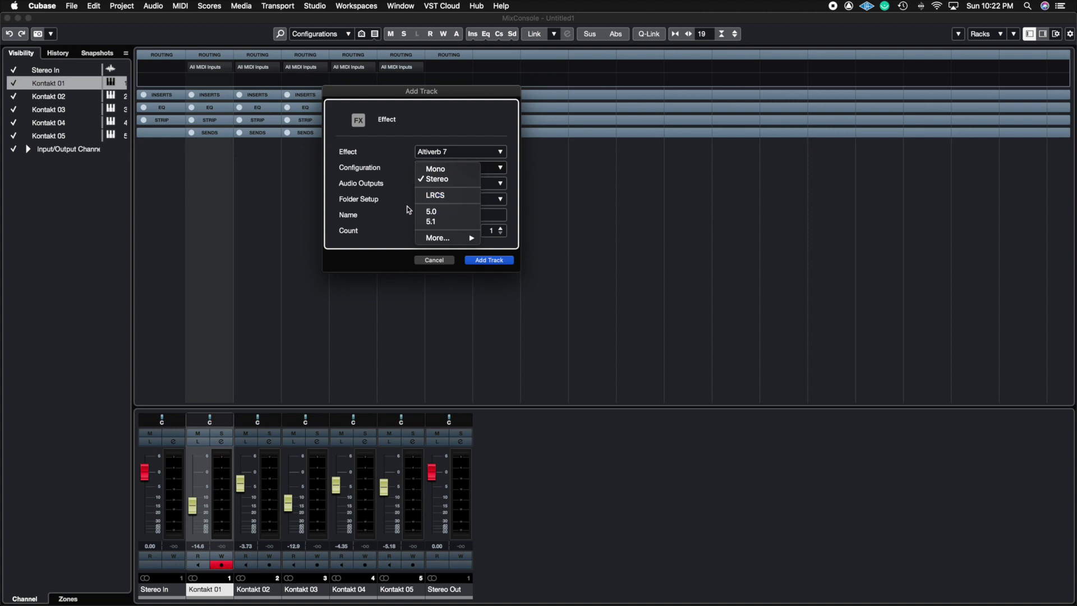
click(437, 179)
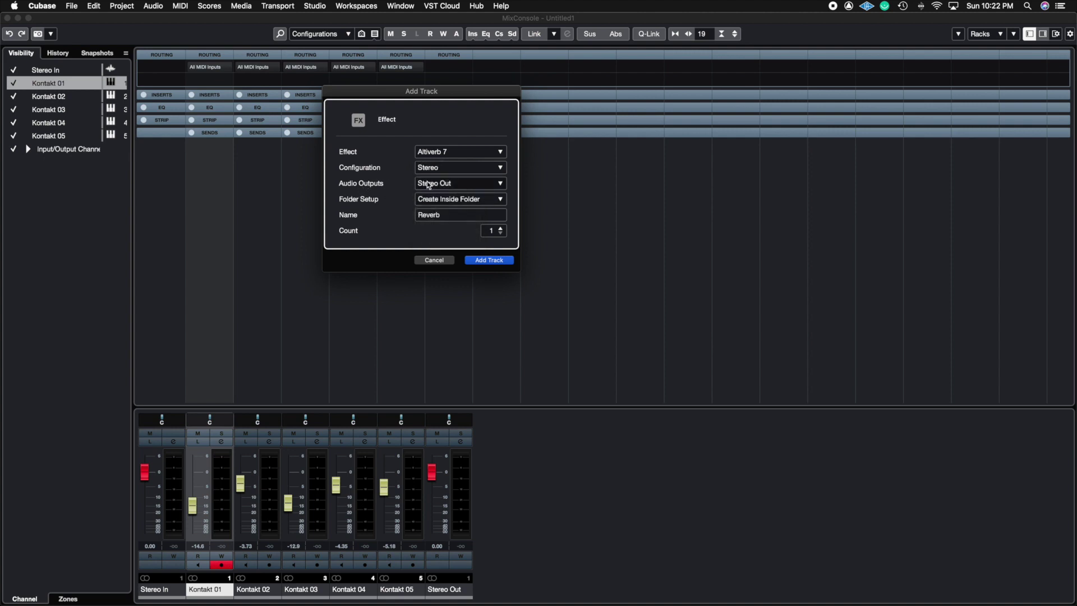
click(427, 185)
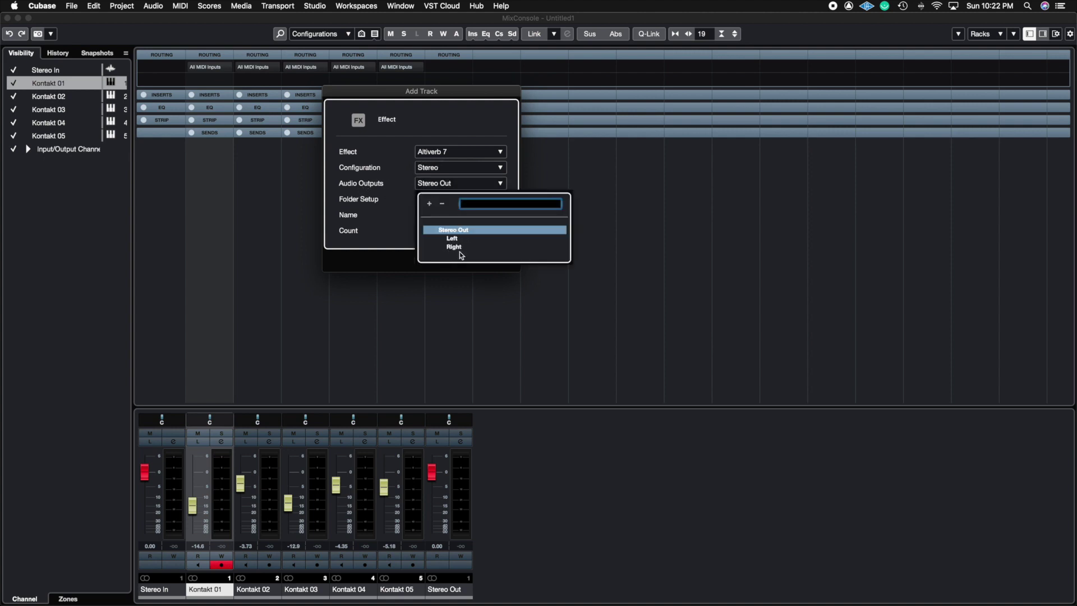
click(415, 220)
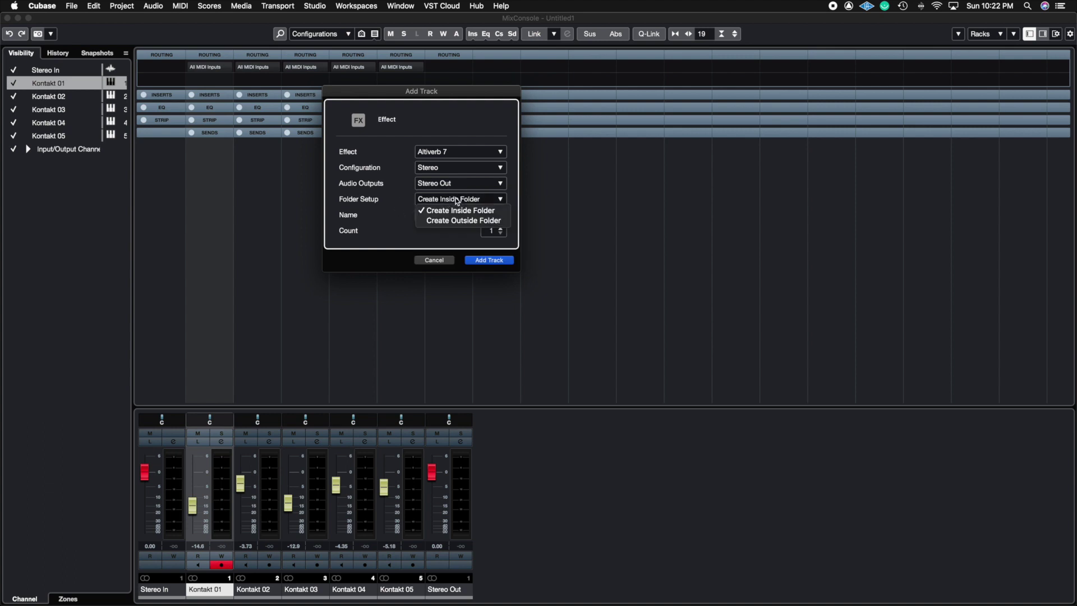
click(457, 200)
click(392, 202)
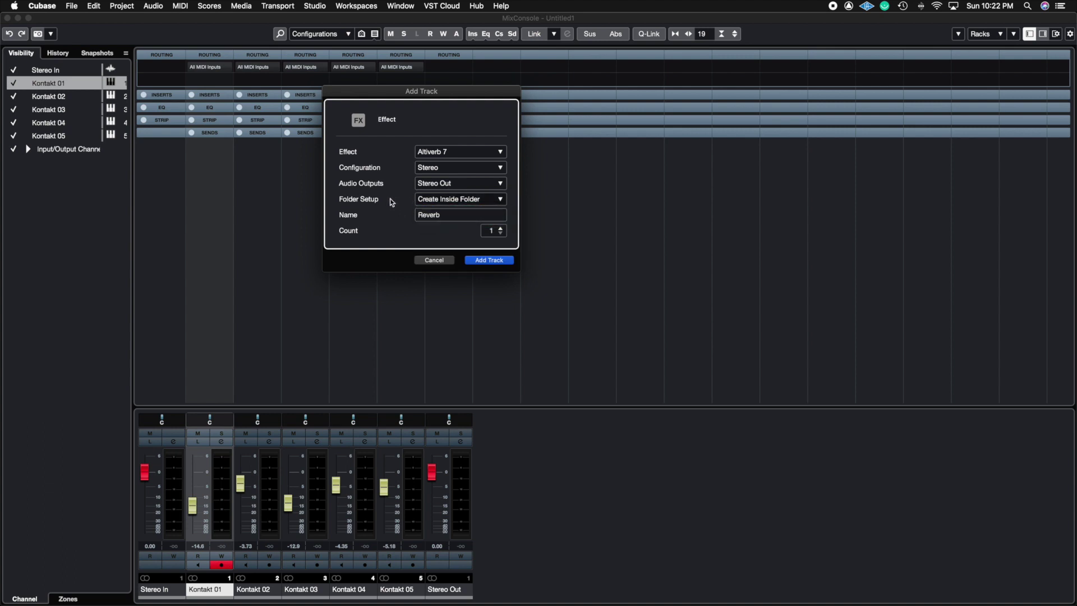
- Create the Reverb track, close the Altiverb 7 window, and show all inserts and sends
click(484, 260)
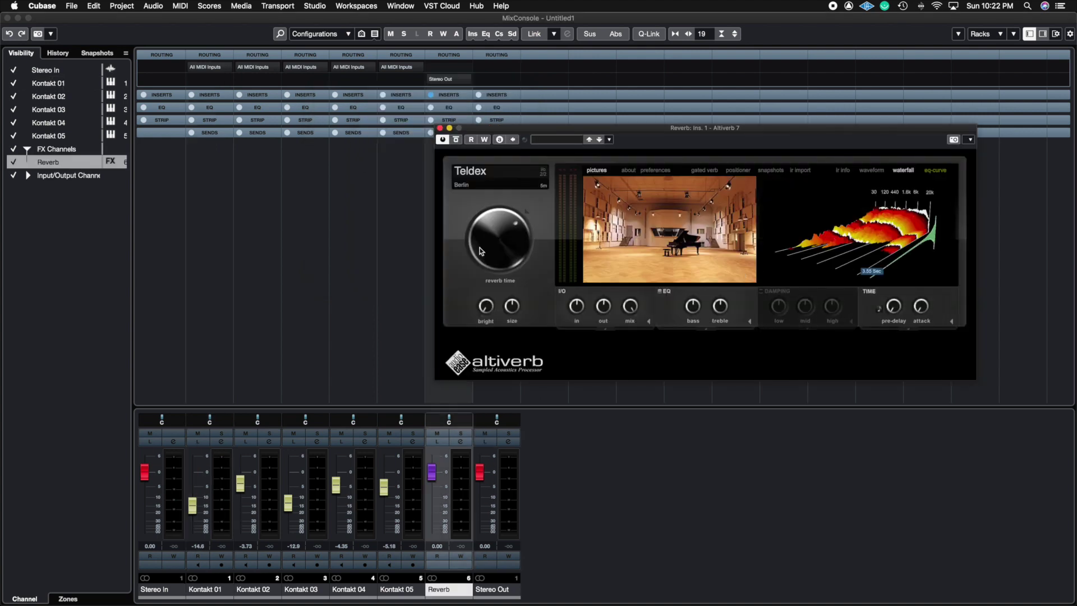
click(441, 129)
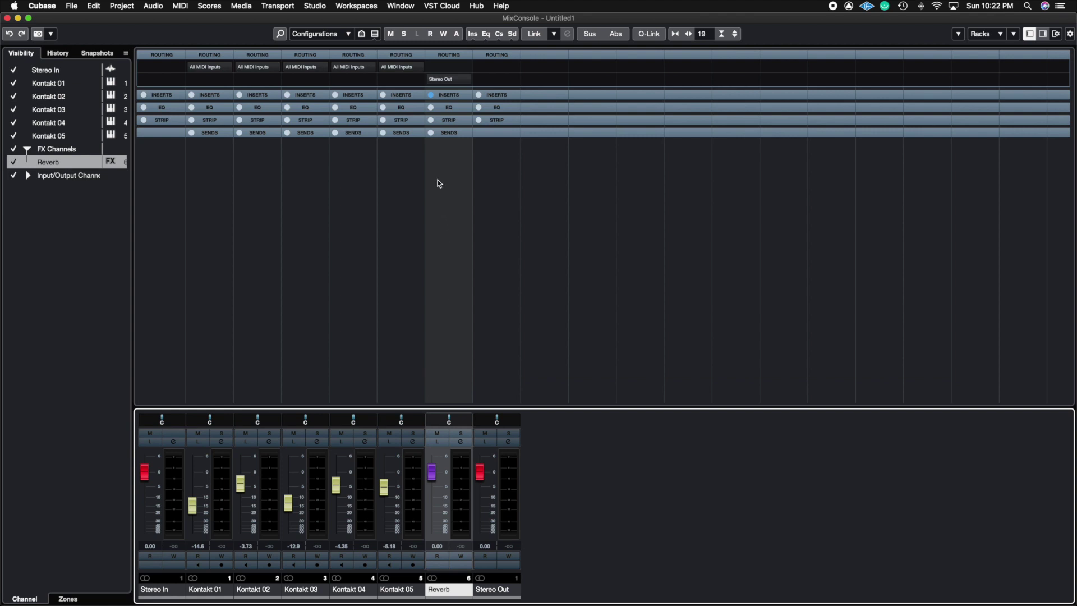
click(451, 95)
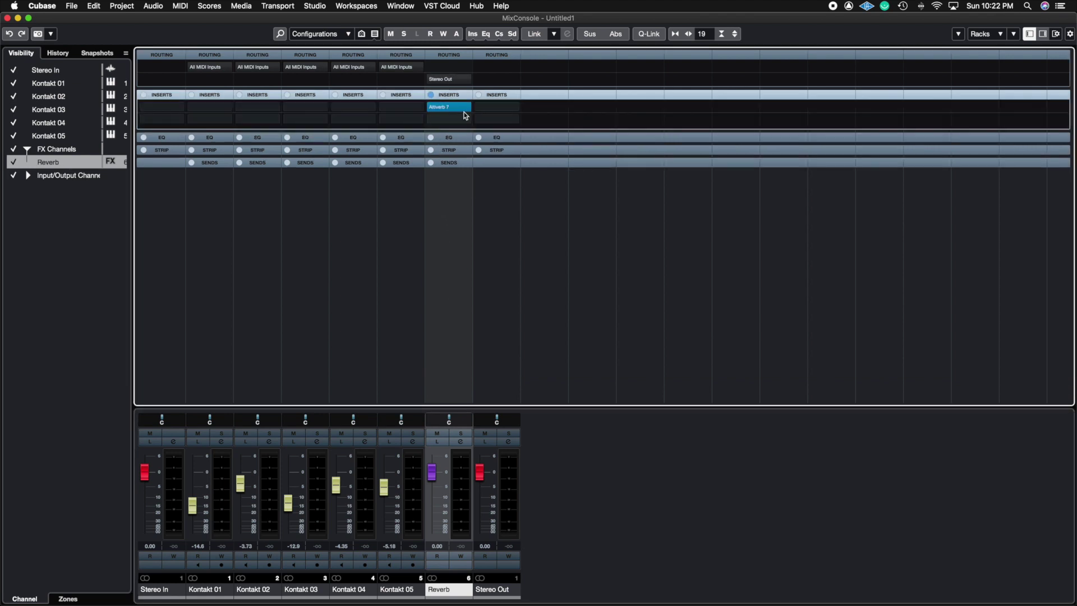
click(359, 163)
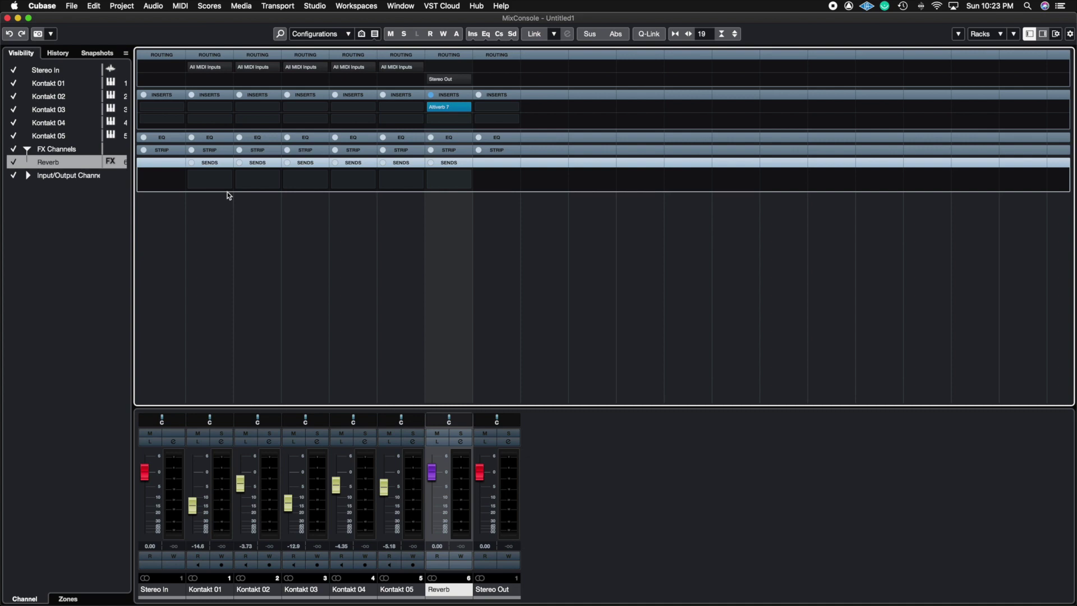
- Route Kontakt 01's first send slot to the Reverb channel
click(227, 179)
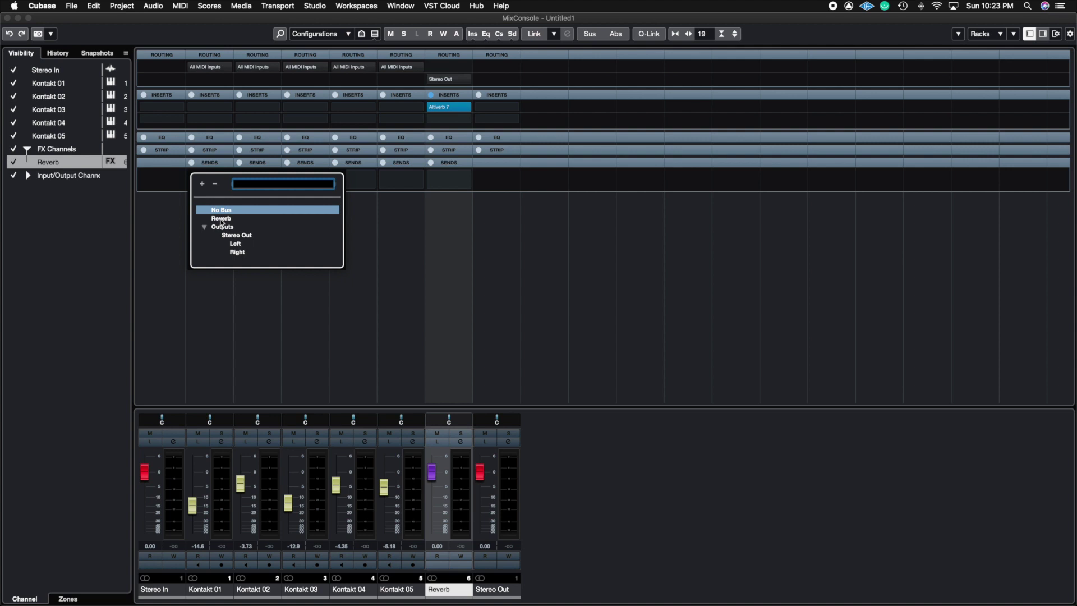
click(167, 210)
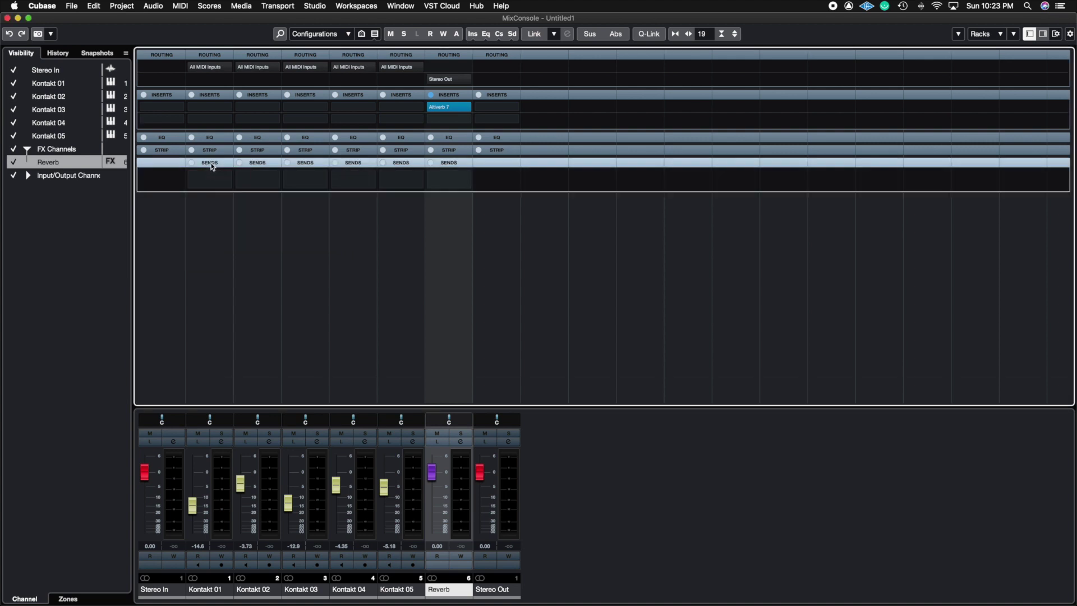
click(224, 179)
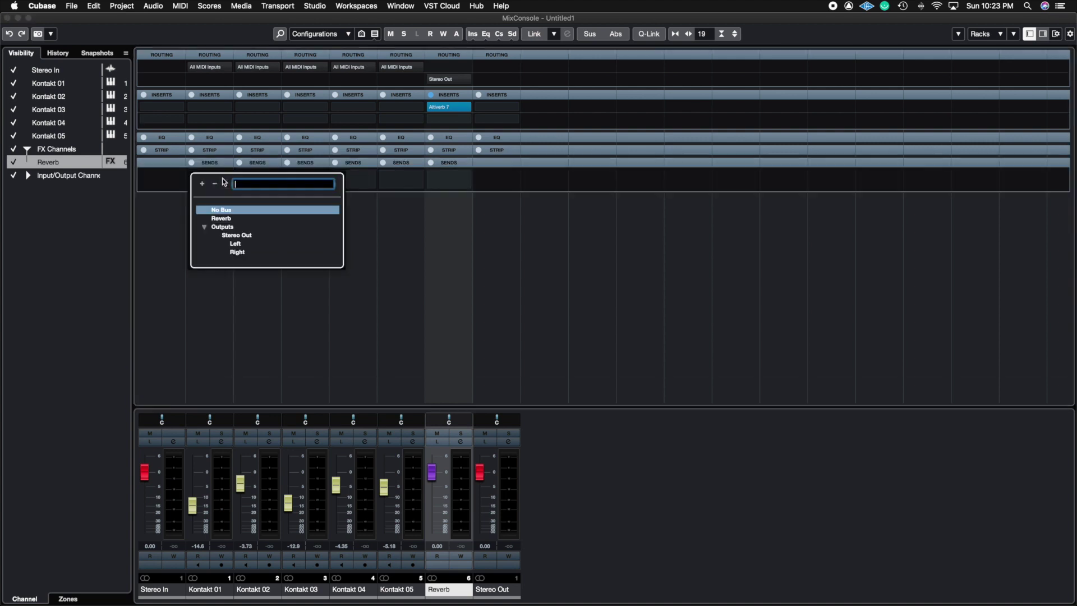
click(220, 218)
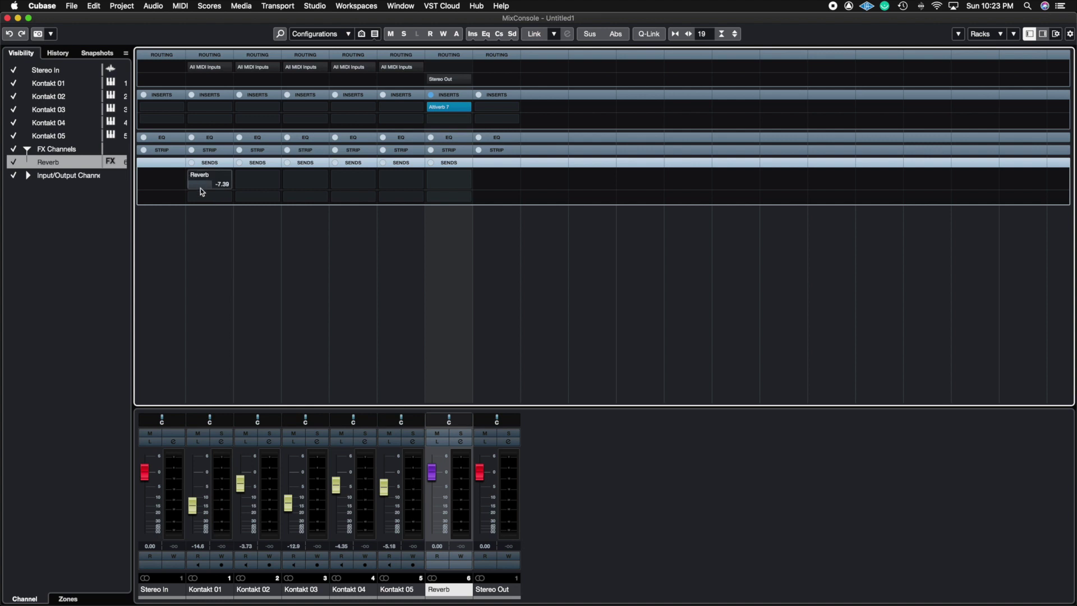
click(210, 298)
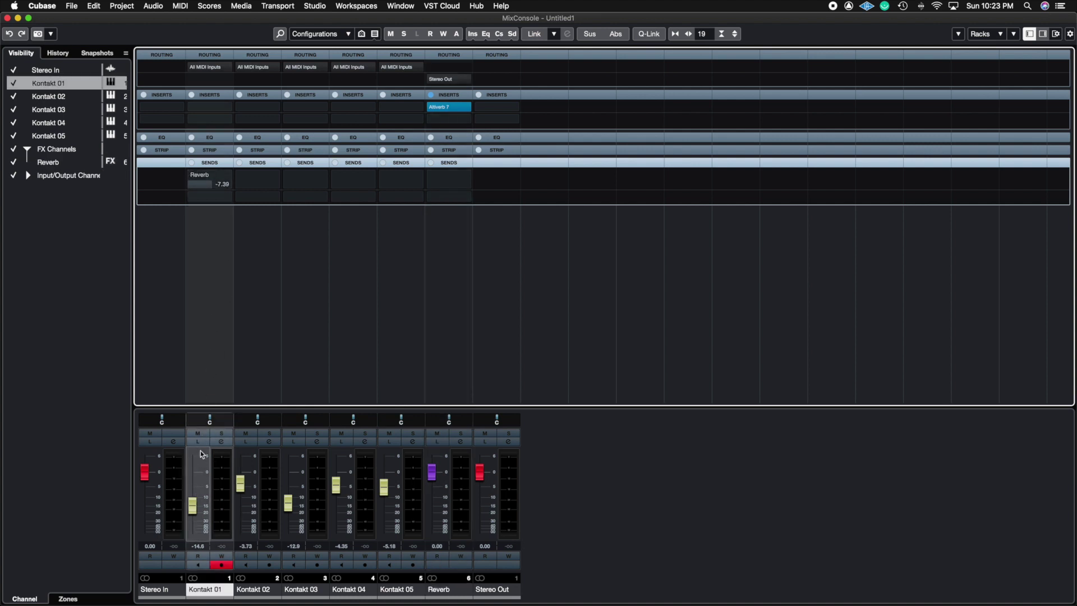
click(441, 387)
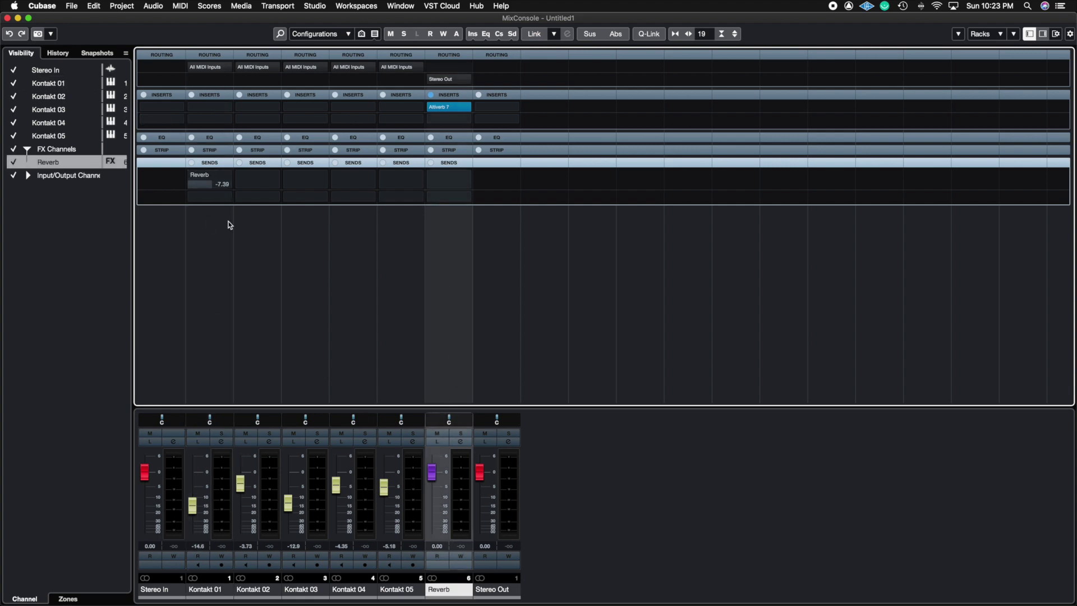
- Switch on Kontakt 01's Reverb send and toggle its pre/post-fader setting
click(213, 277)
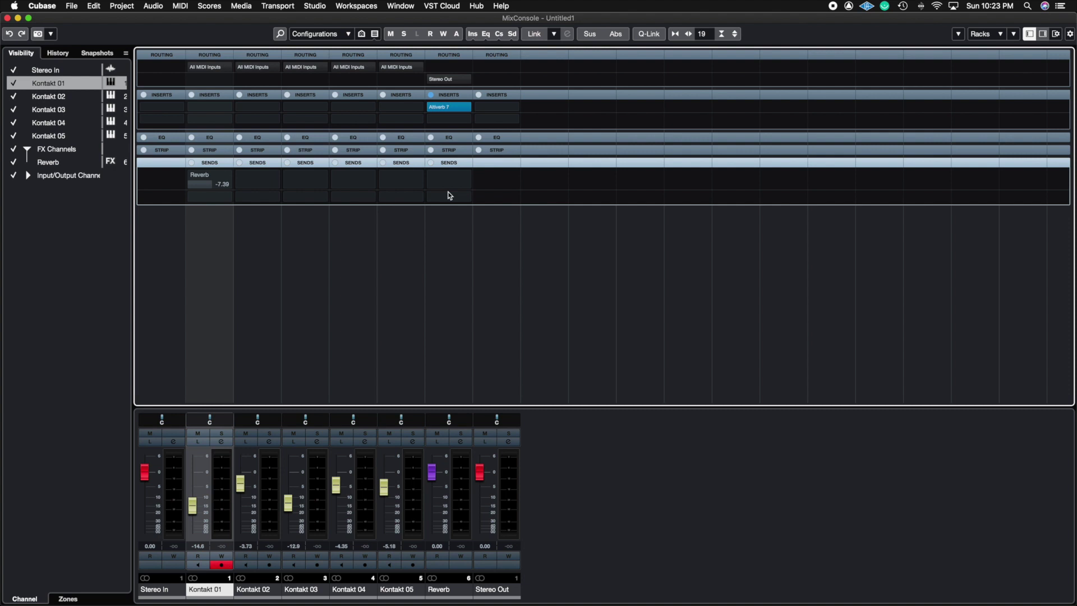
click(191, 175)
click(206, 181)
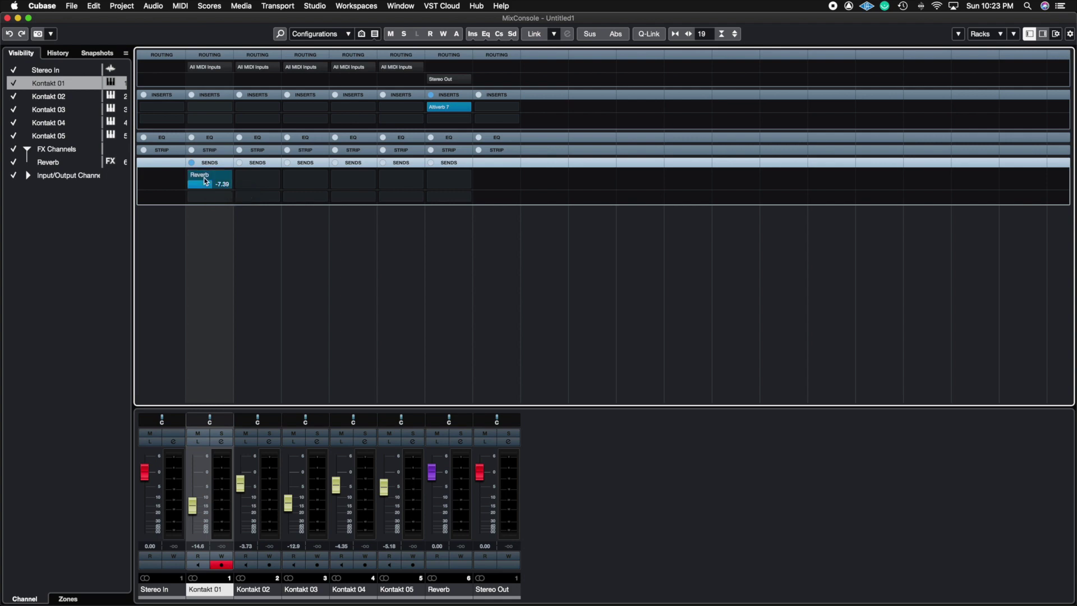
click(204, 179)
click(202, 174)
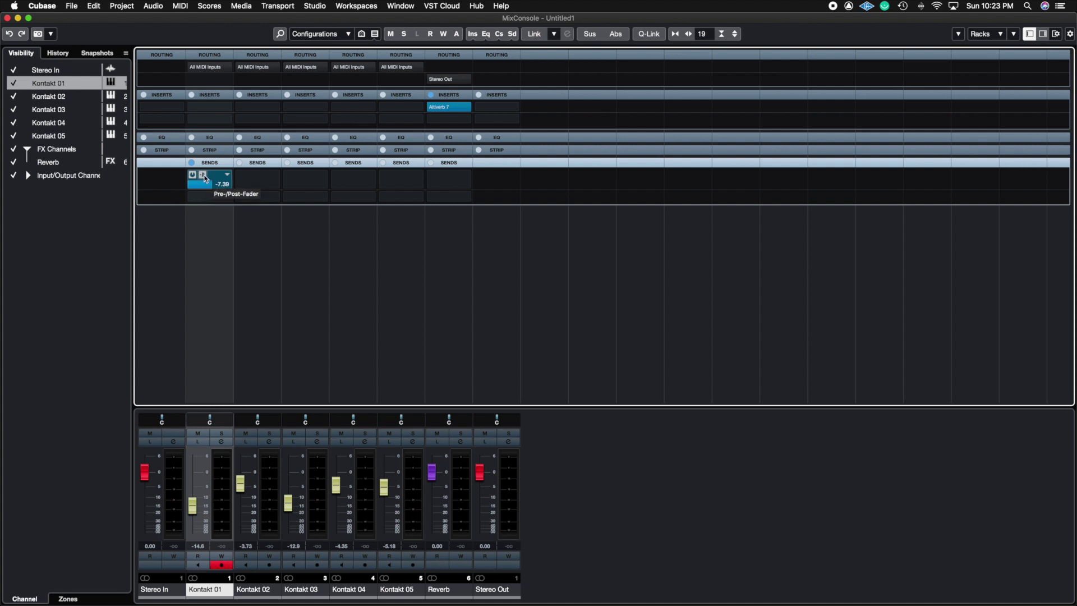
click(203, 176)
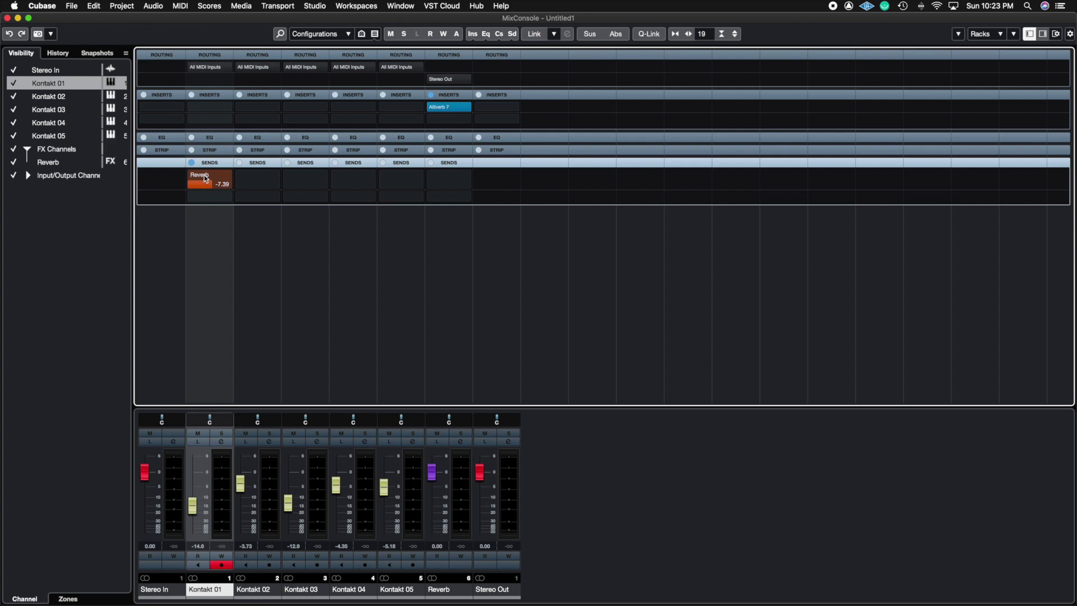
click(204, 176)
- Set Kontakt 01's Reverb send level to about -8.54 dB
mouse_move(210, 177)
mouse_down()
mouse_move(176, 193)
mouse_move(210, 190)
mouse_move(192, 188)
mouse_up()
click(460, 254)
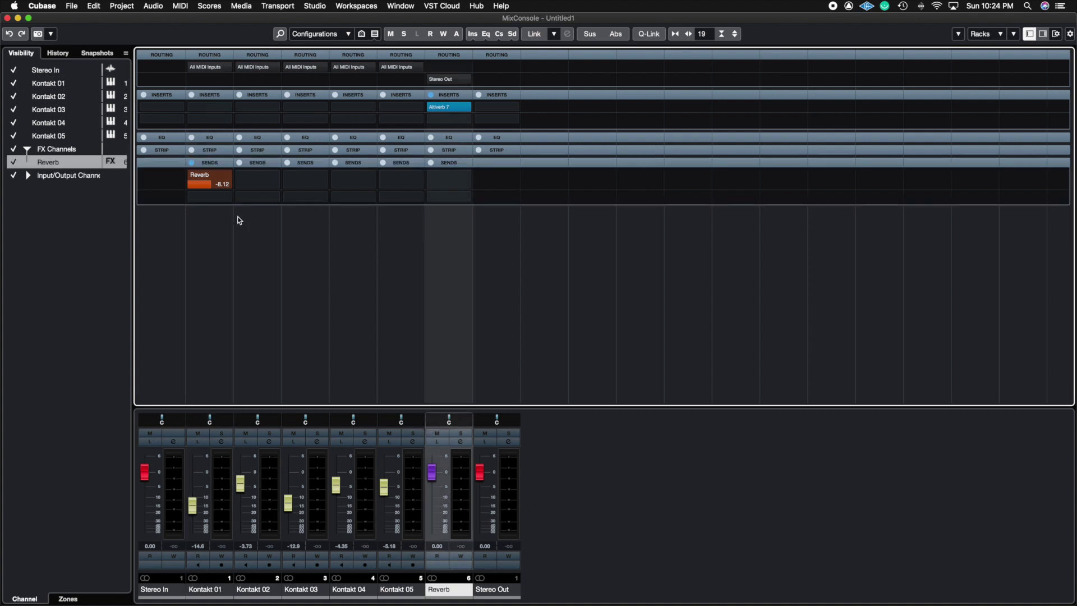
drag(207, 182, 178, 203)
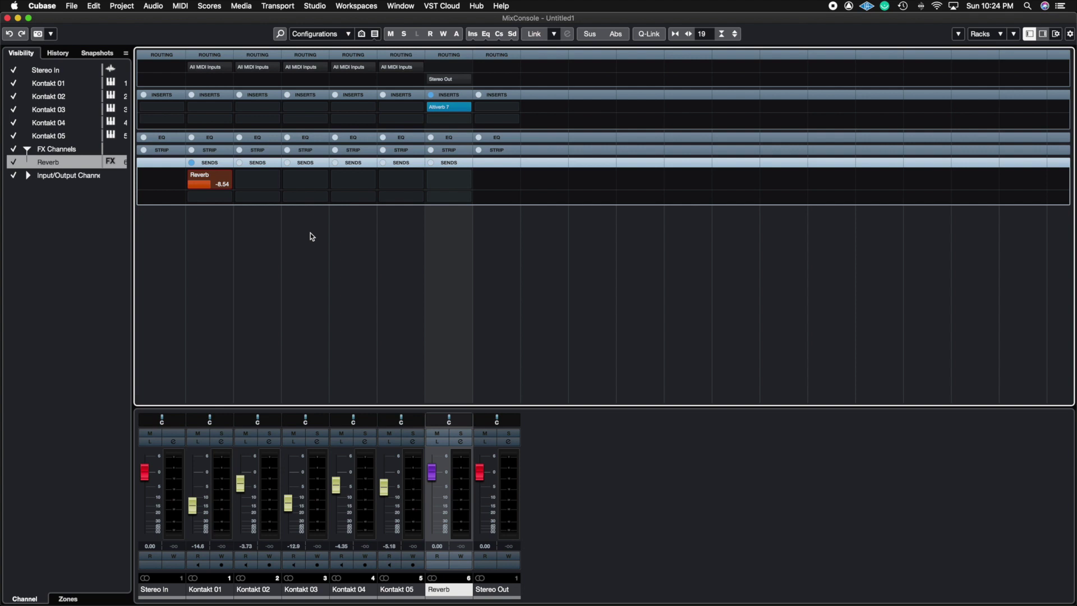
- Send Kontakt 02 and Kontakt 03 to Reverb and switch on Kontakt 02's send
click(257, 179)
click(288, 219)
click(308, 183)
click(332, 214)
click(287, 174)
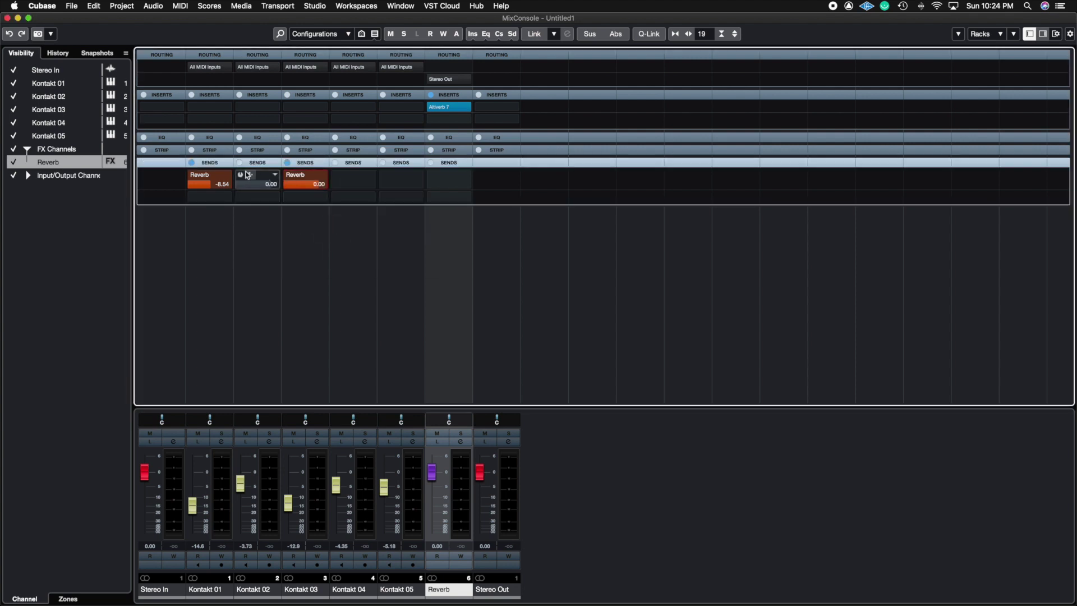
click(240, 175)
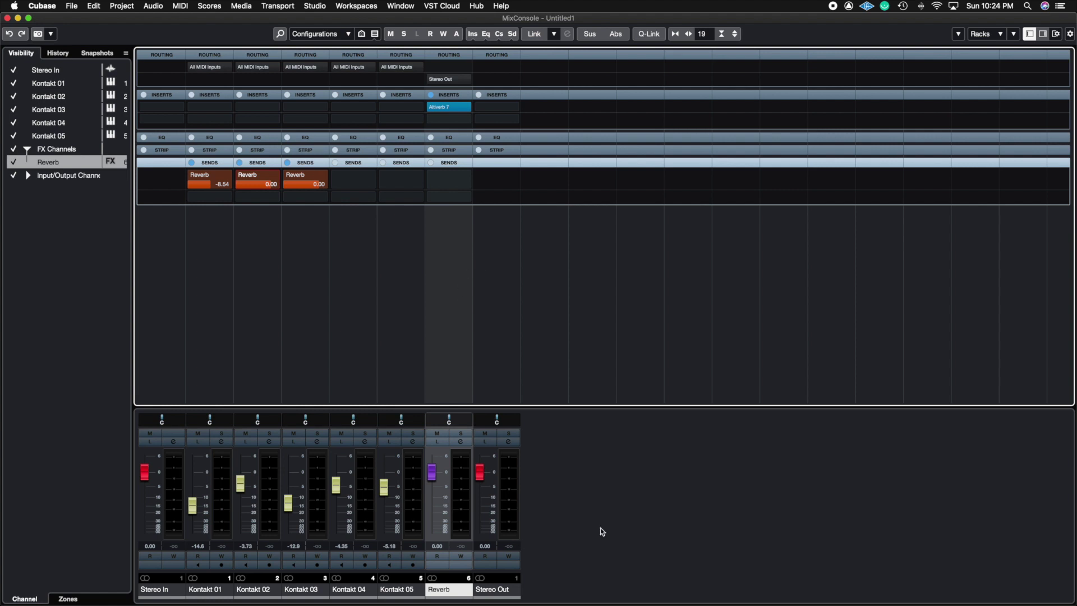
- Remove Reverb as the send destination on Kontakt 03 and Kontakt 02
click(328, 175)
click(324, 209)
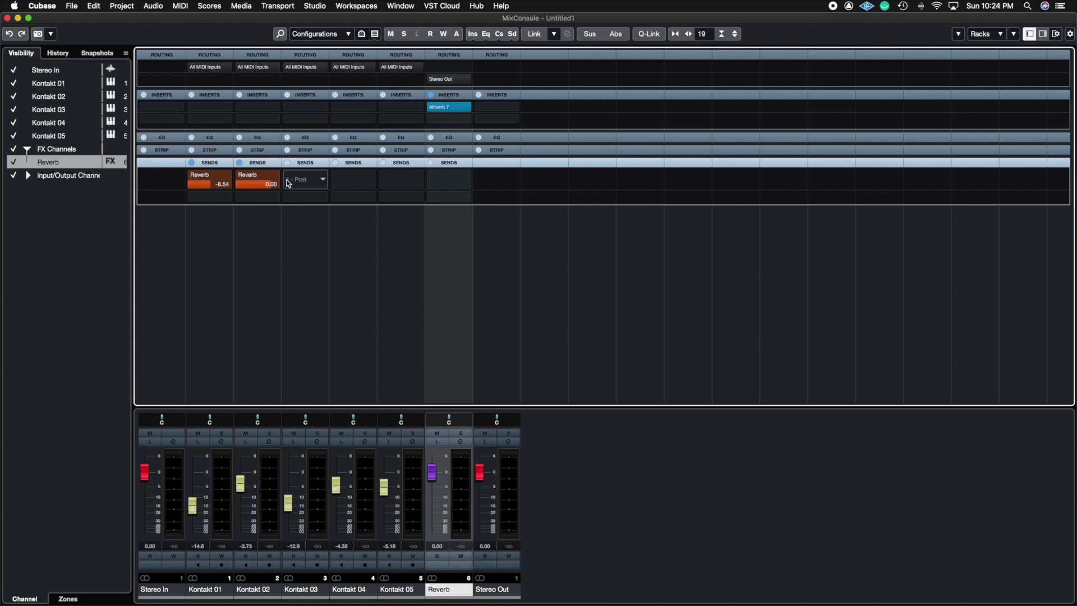
click(257, 179)
click(280, 218)
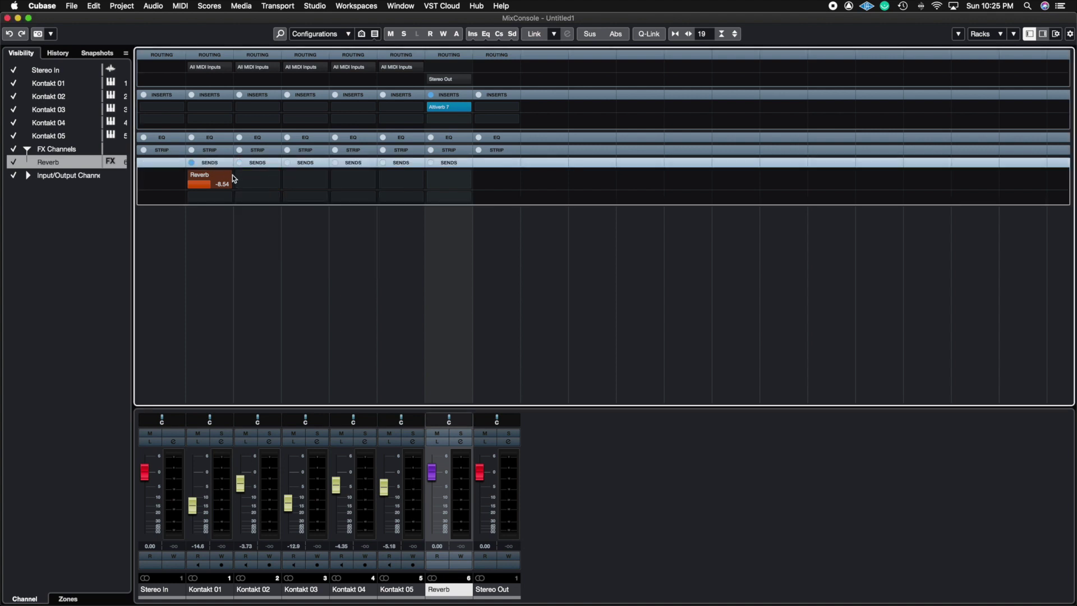
click(231, 175)
- Clear Kontakt 01's Reverb send and add a VCA track named Drum VCA
click(245, 217)
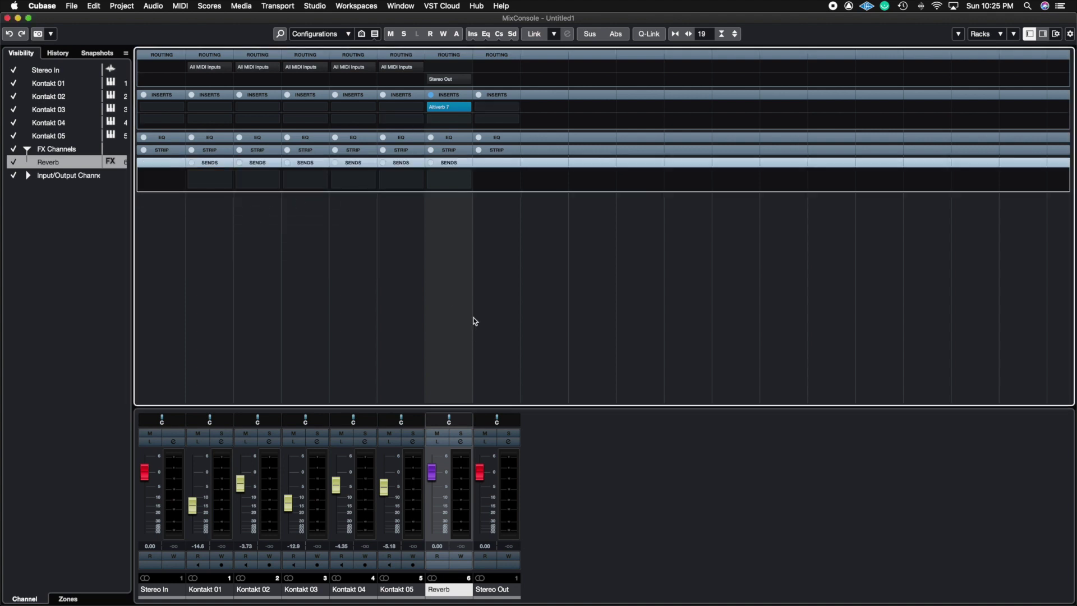
right_click(650, 478)
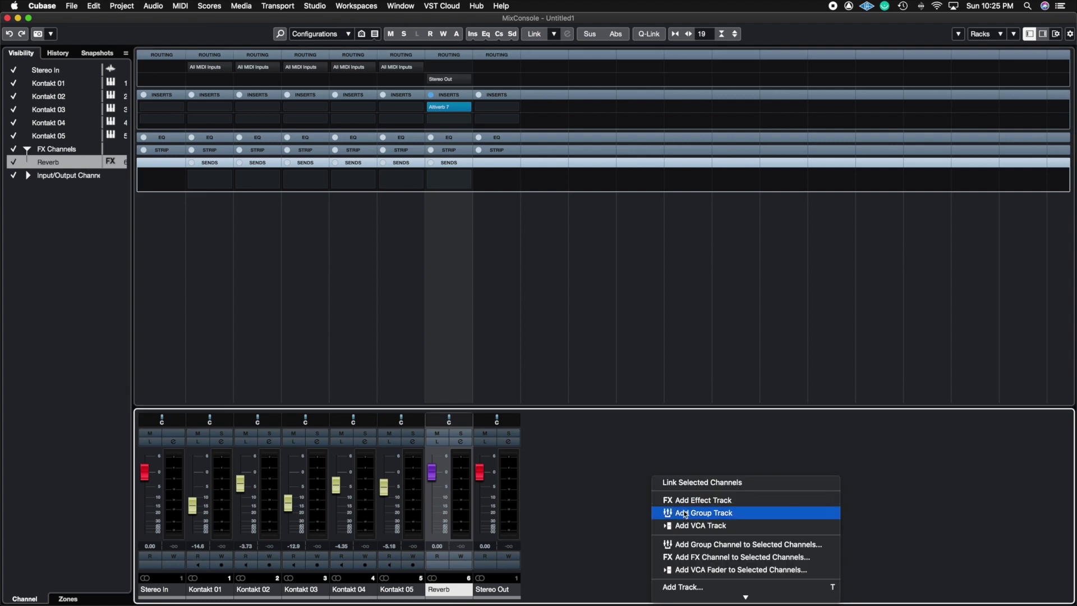
click(713, 523)
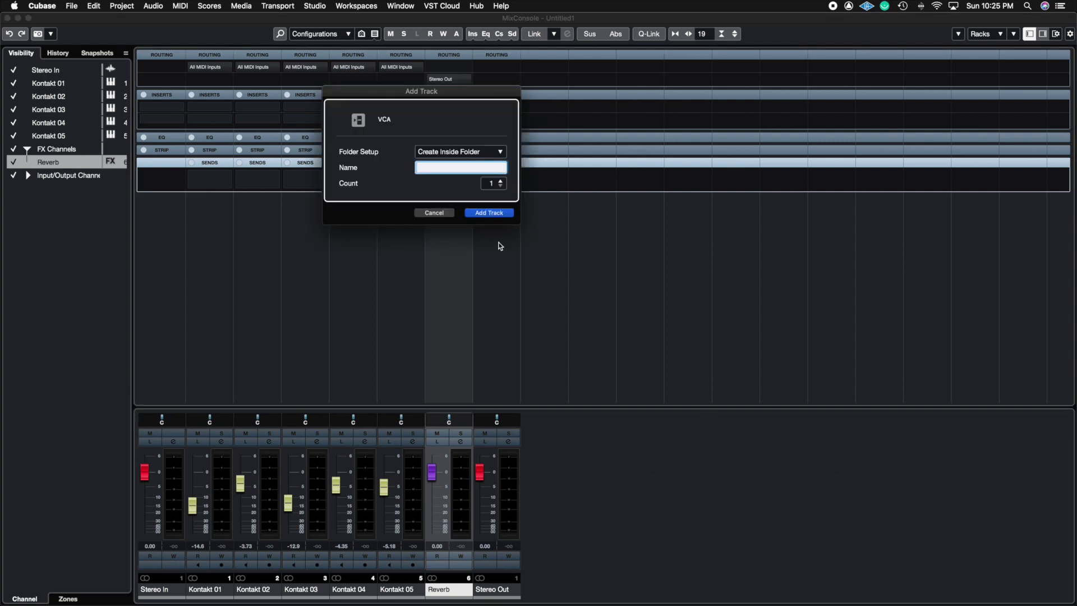
text(G)
text(rum )
text(VCA)
key(Return)
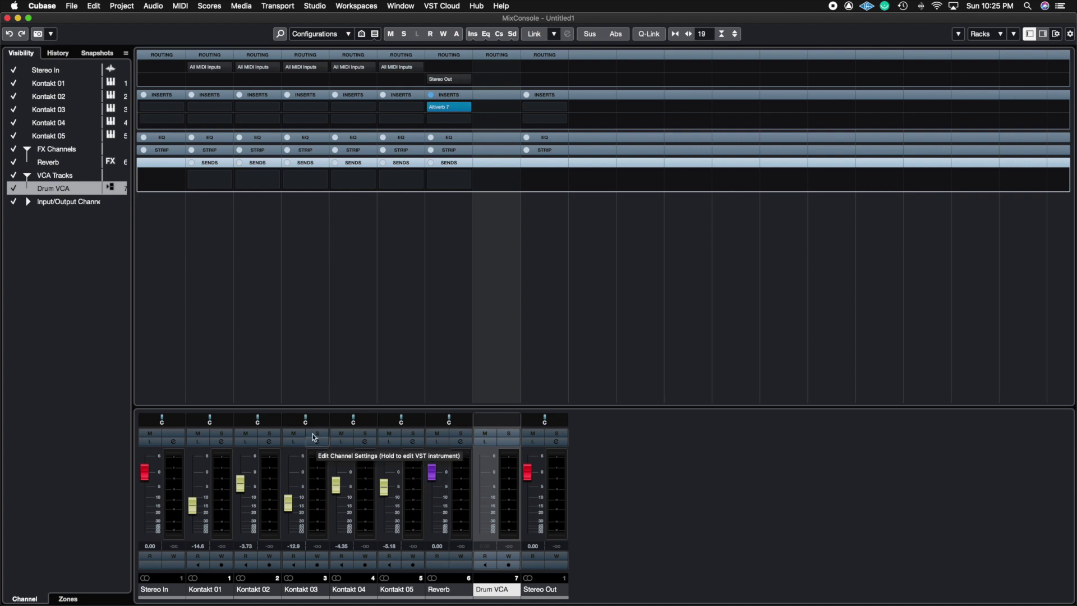
- Link Kontakt 01–05 in a group controlled by the Drum VCA fader
click(207, 351)
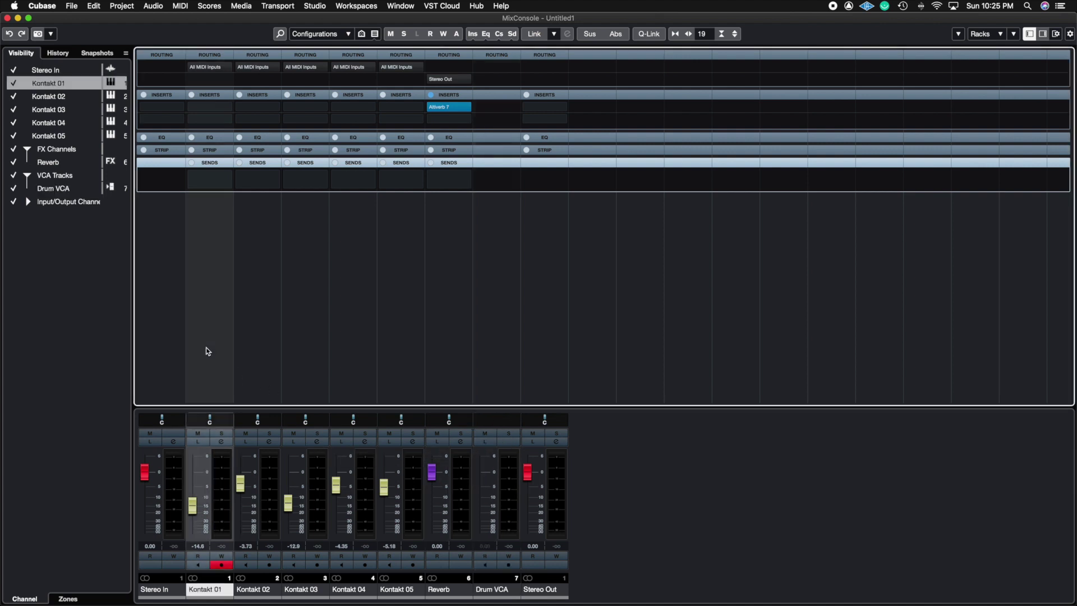
shift+click(423, 259)
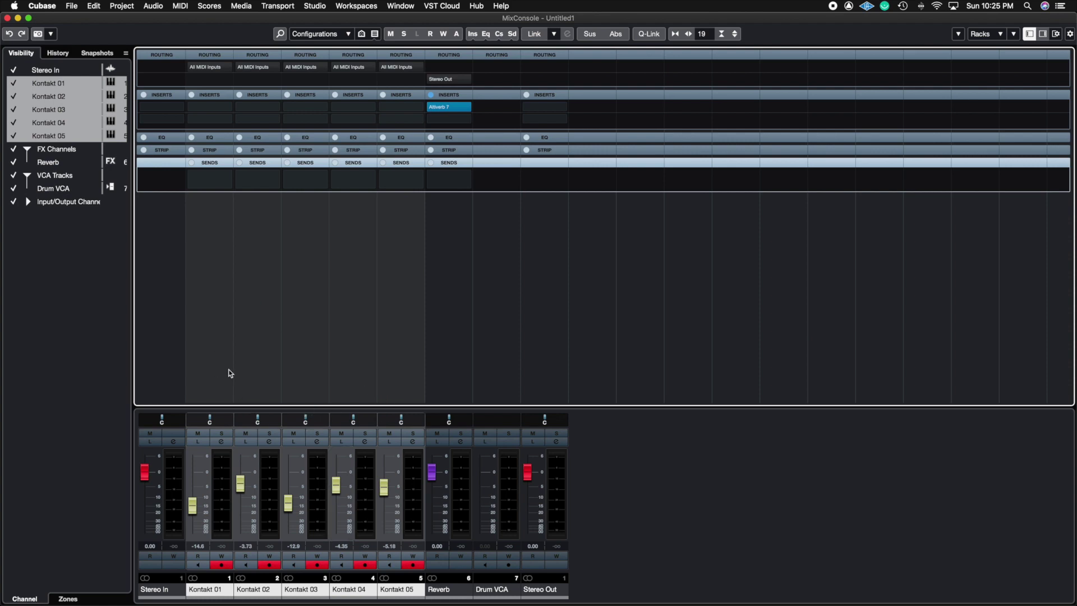
right_click(251, 355)
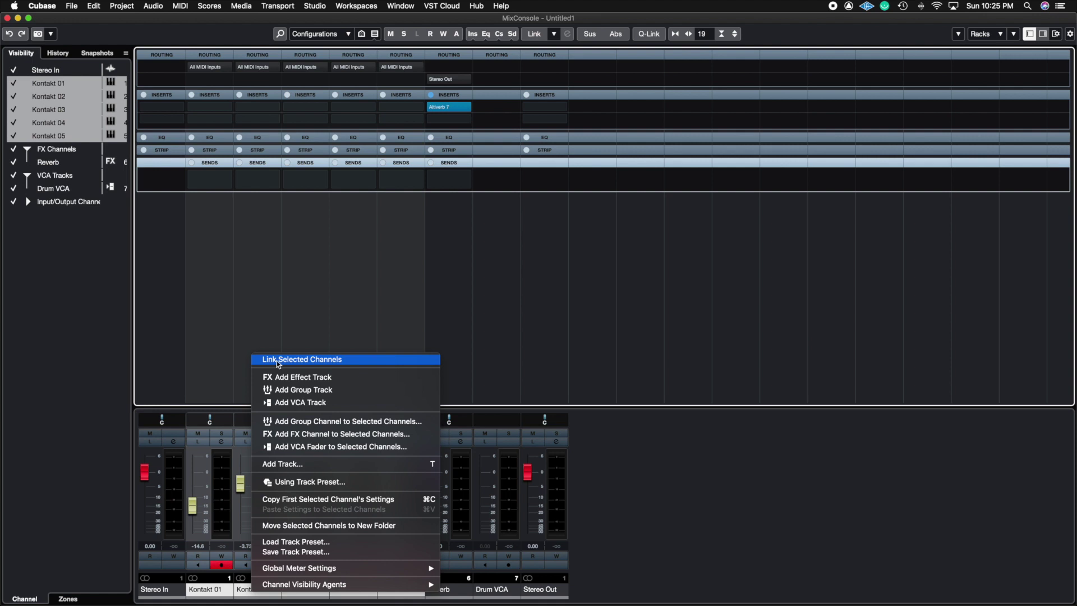
click(358, 362)
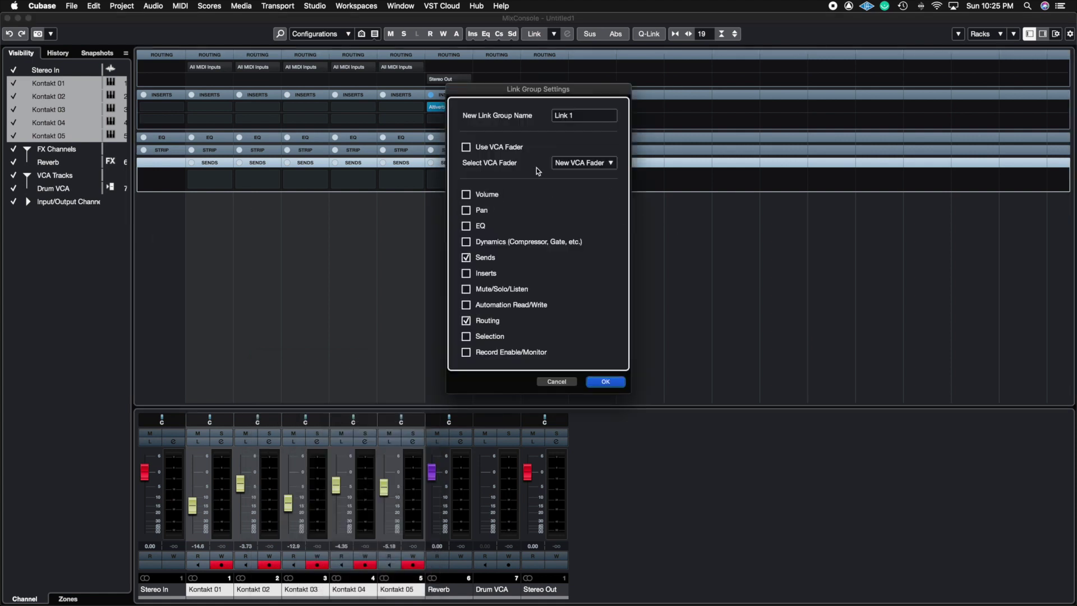
click(469, 149)
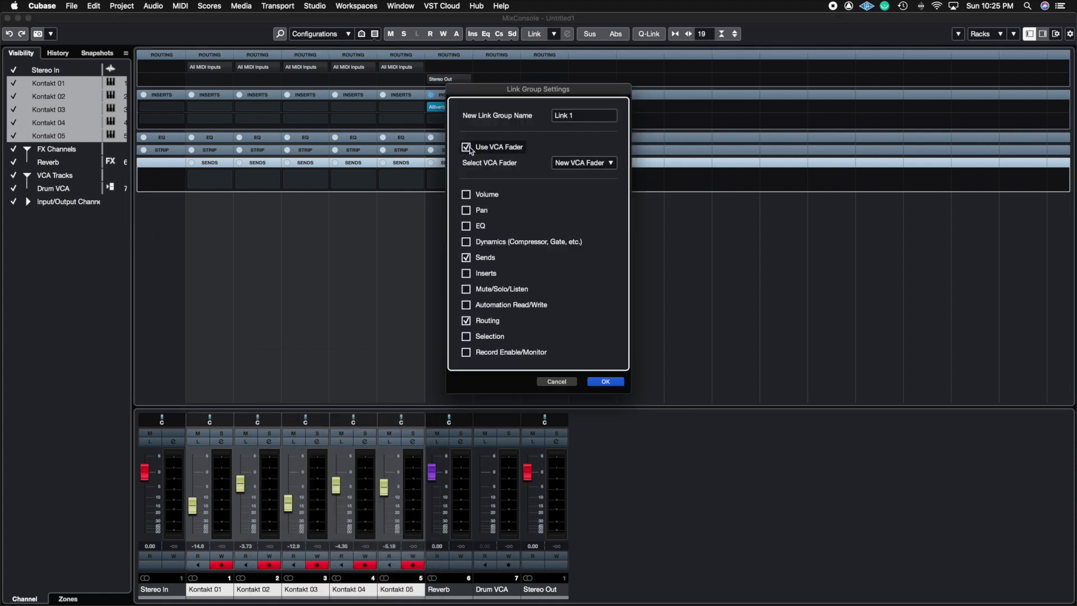
click(605, 163)
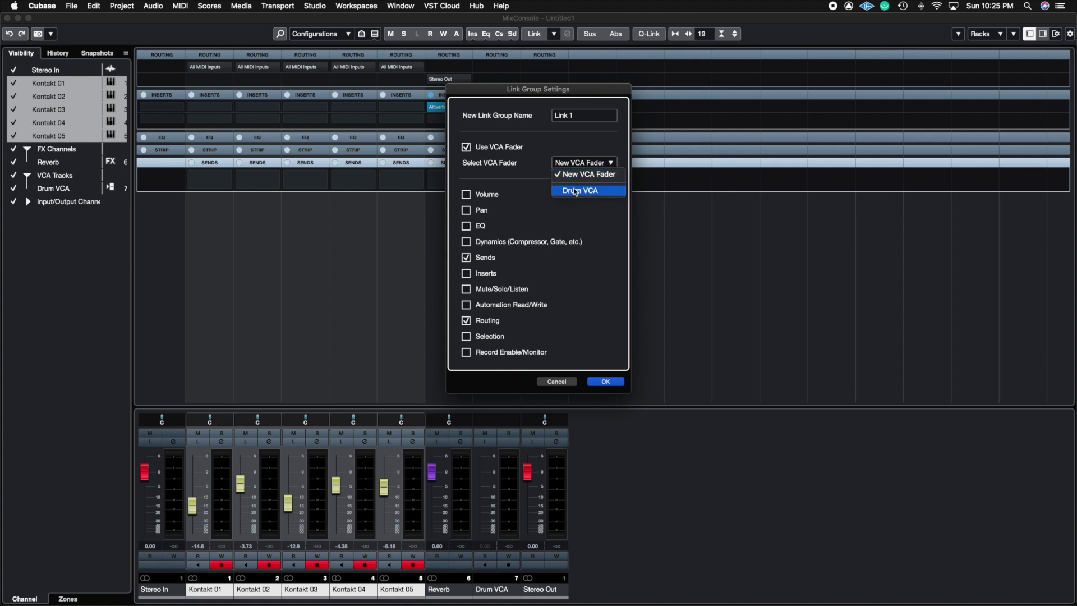
click(581, 190)
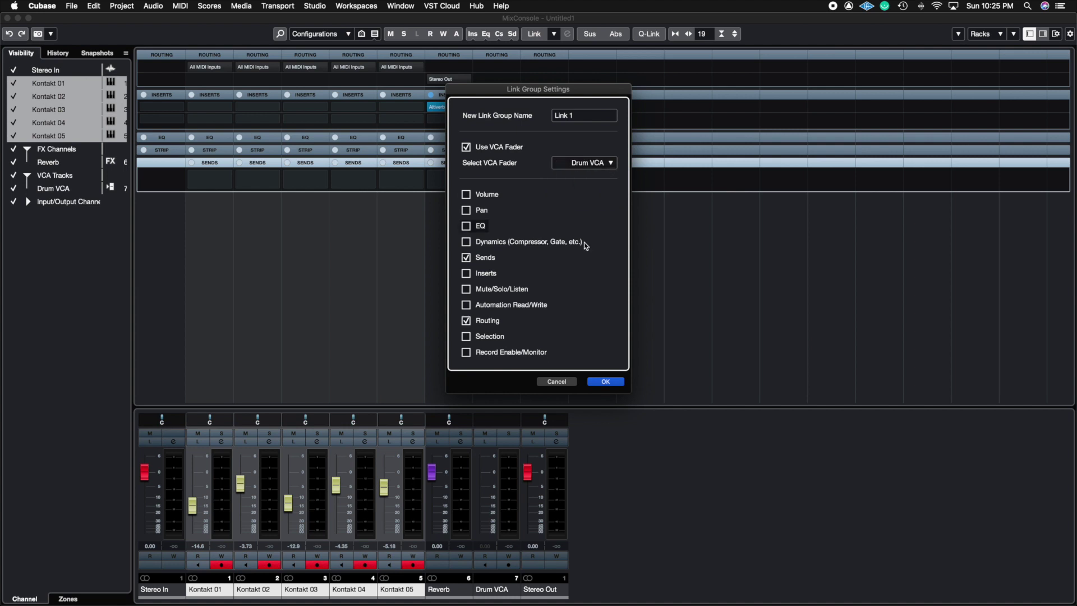
- Confirm Link 1, then ride the Drum VCA fader down to about -18.8 and back up
click(606, 382)
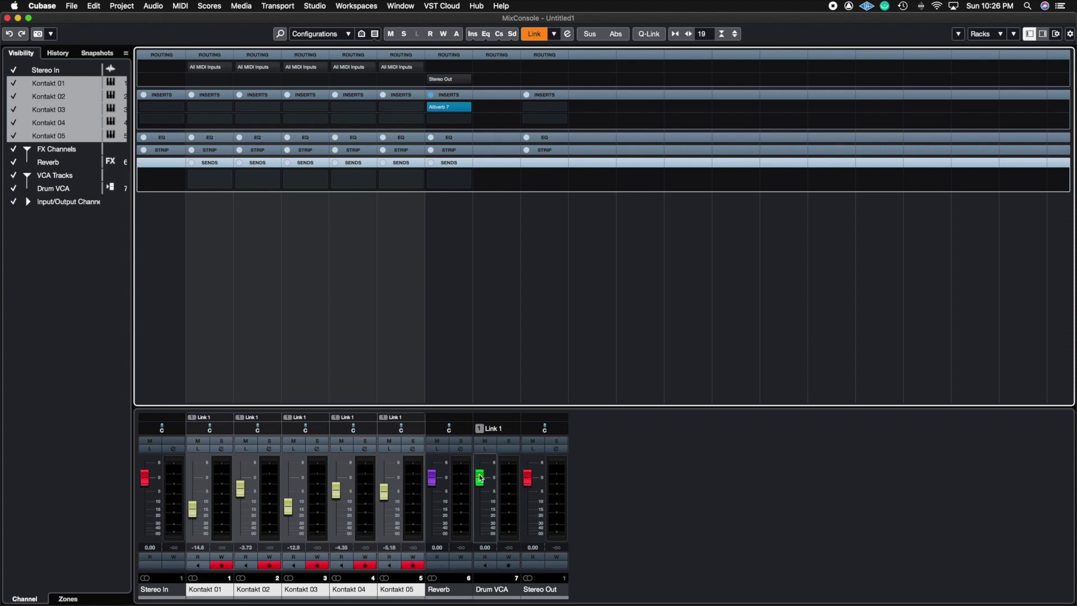
mouse_move(480, 477)
mouse_down()
mouse_move(482, 514)
mouse_move(479, 464)
mouse_move(477, 477)
mouse_up()
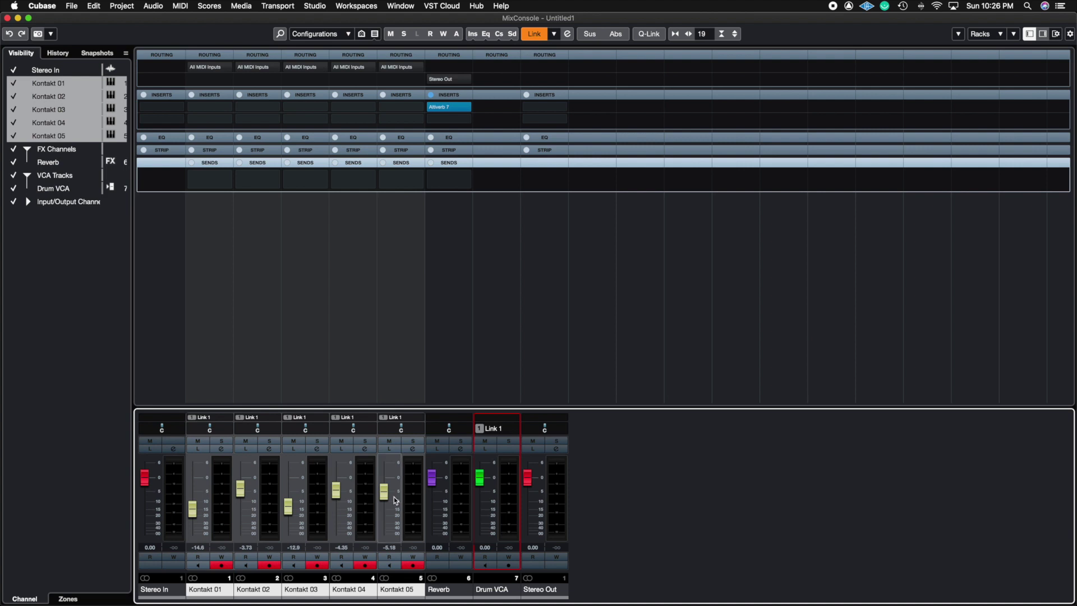
drag(480, 486, 480, 487)
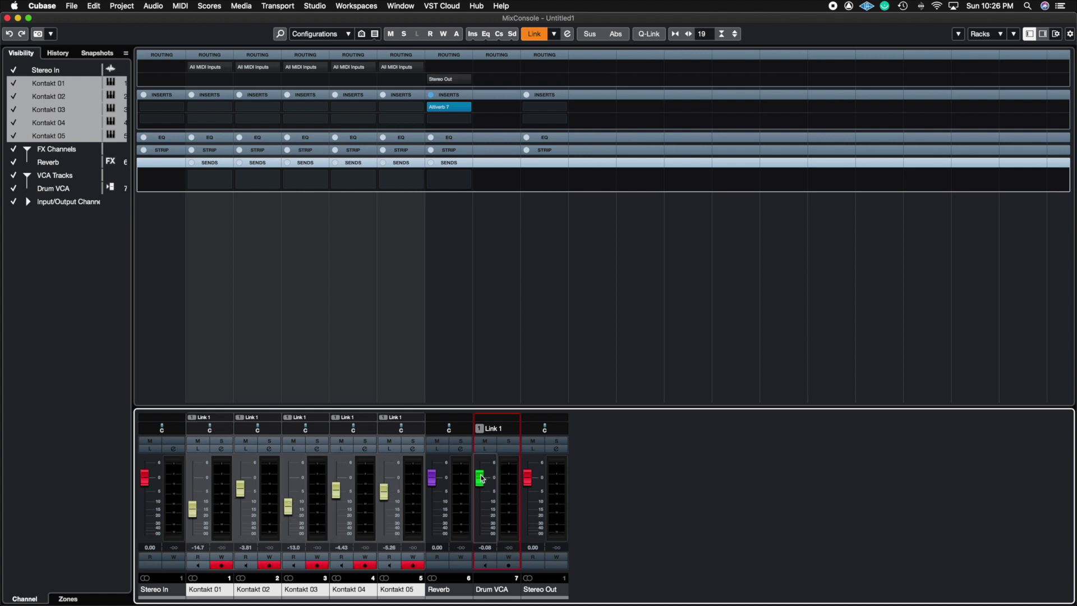
mouse_move(481, 477)
mouse_down()
mouse_move(484, 515)
mouse_move(483, 466)
mouse_move(484, 479)
mouse_up()
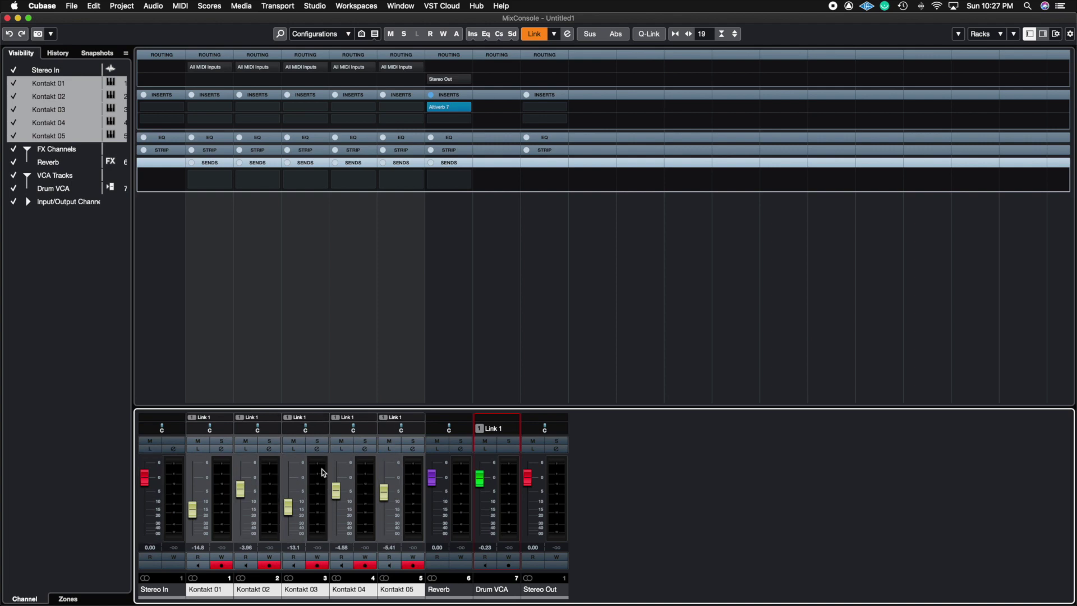
mouse_move(483, 478)
mouse_down()
mouse_move(484, 501)
mouse_move(485, 476)
mouse_up()
- Unlink Kontakt 01–05, then give them a new VCA fader, VCA Link 1
right_click(370, 376)
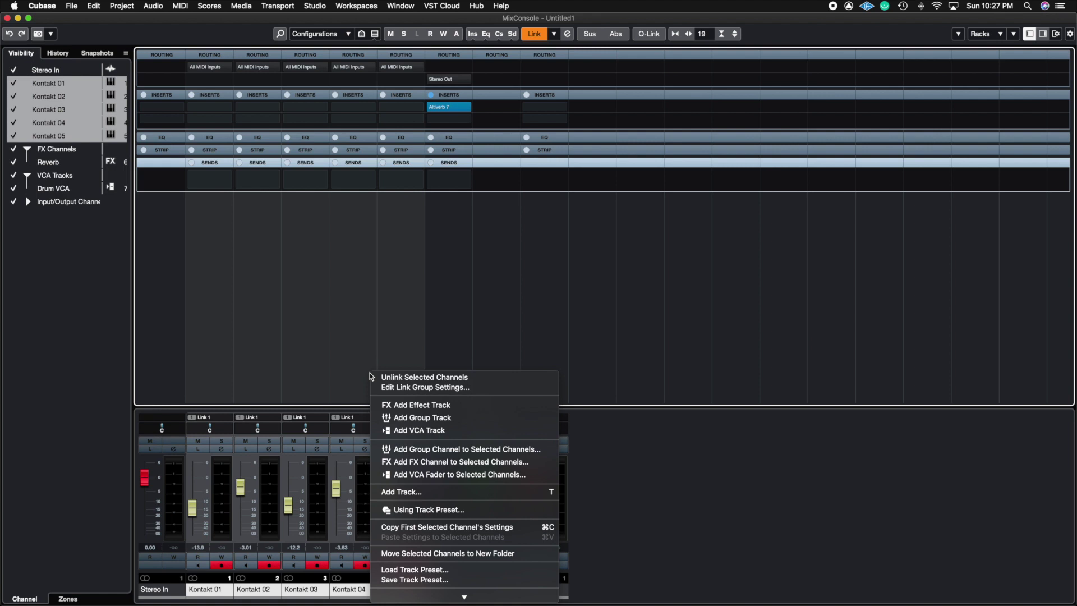
click(402, 378)
click(507, 209)
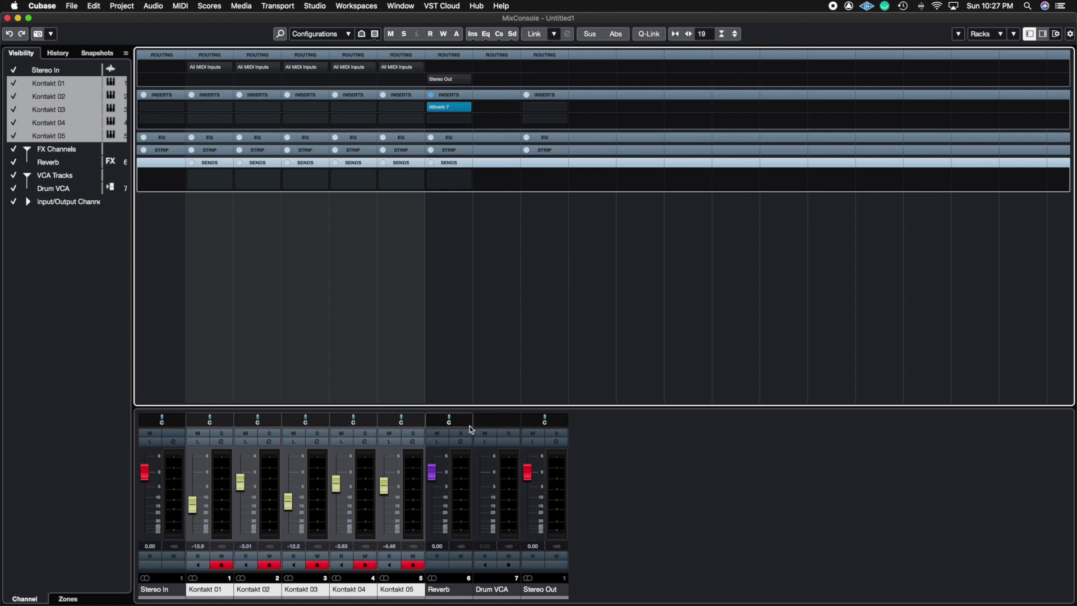
right_click(363, 337)
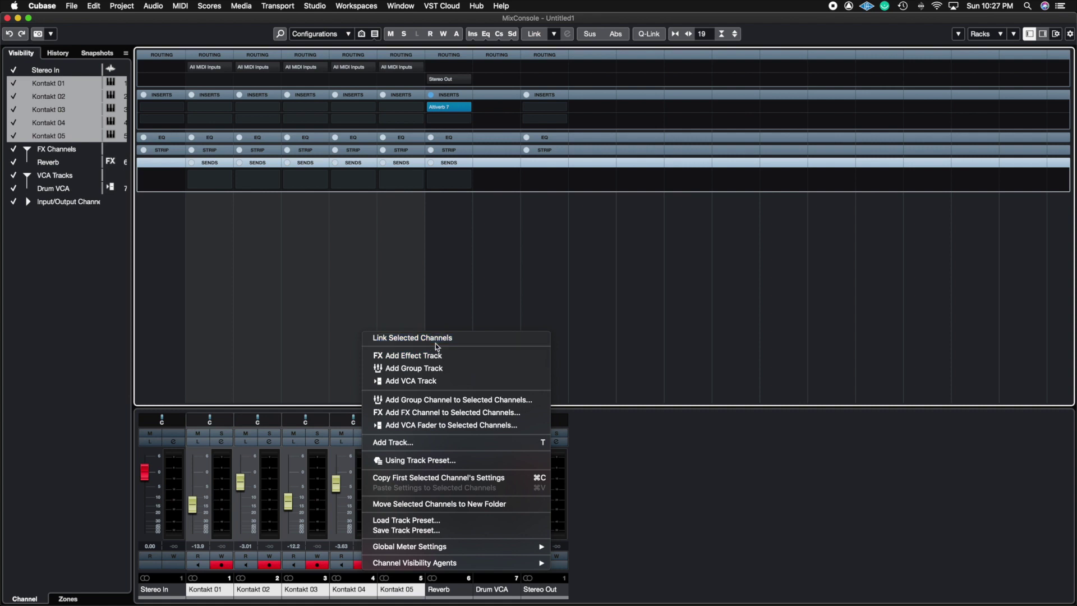
click(416, 424)
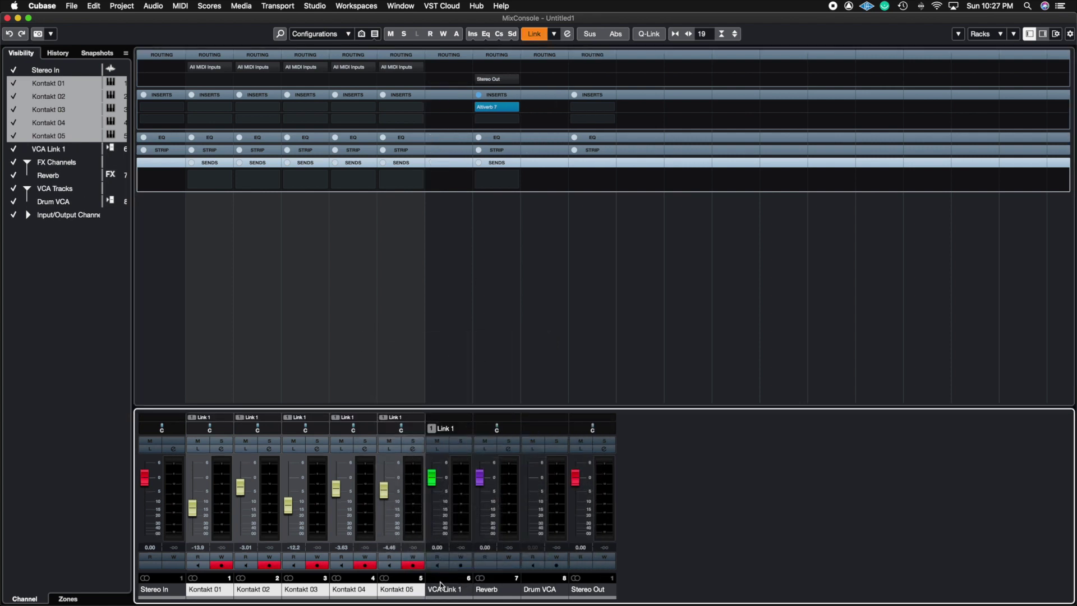
double_click(443, 592)
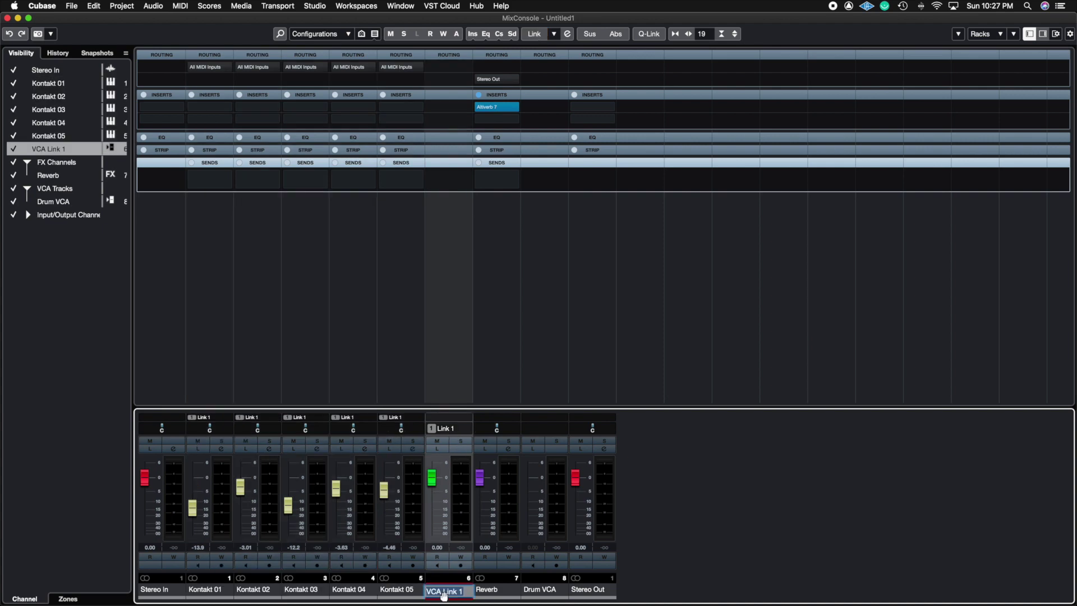
text(Guitar VCA)
key(Return)
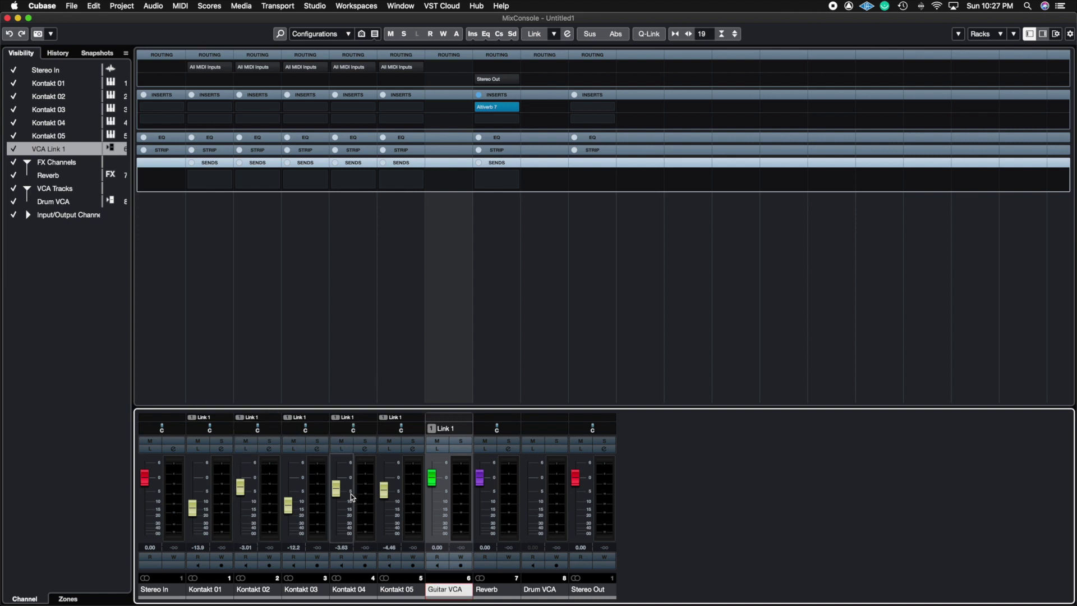
mouse_move(433, 481)
mouse_down()
mouse_move(443, 520)
mouse_move(438, 483)
mouse_up()
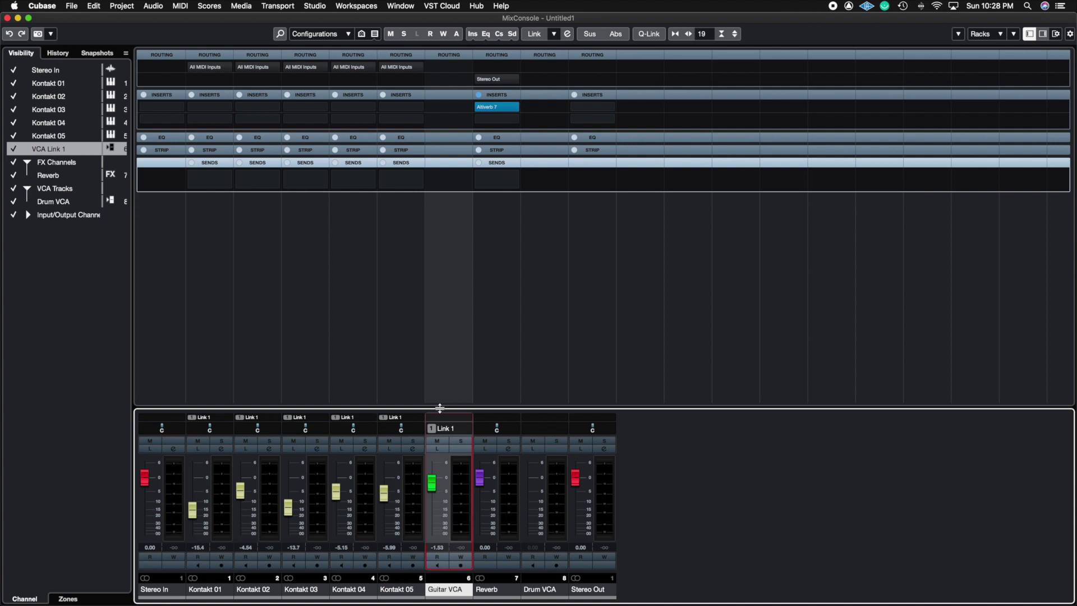
click(431, 486)
drag(432, 487, 436, 490)
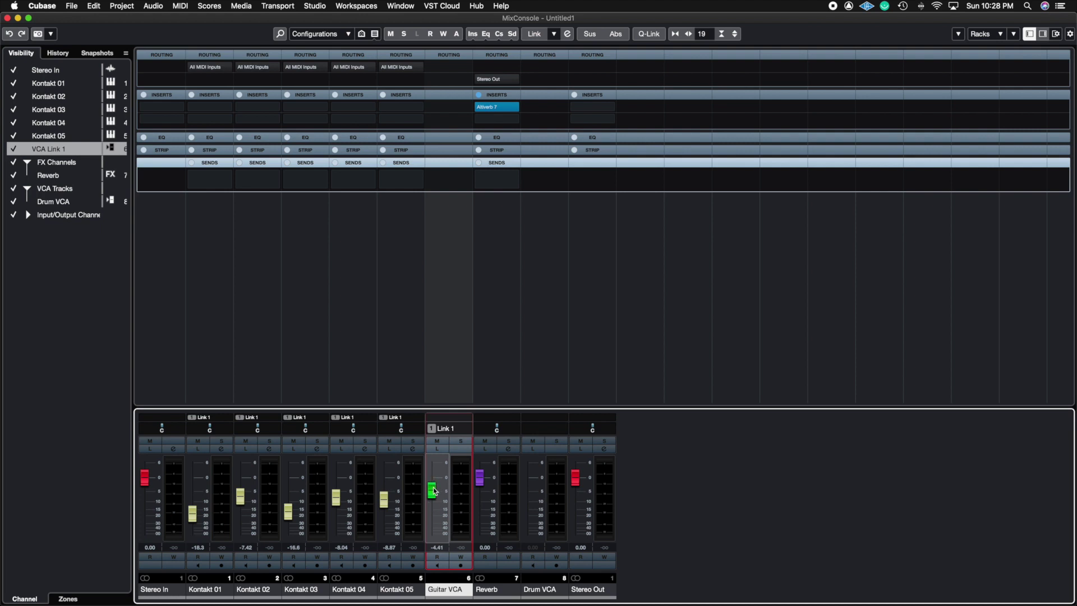
super+click(433, 496)
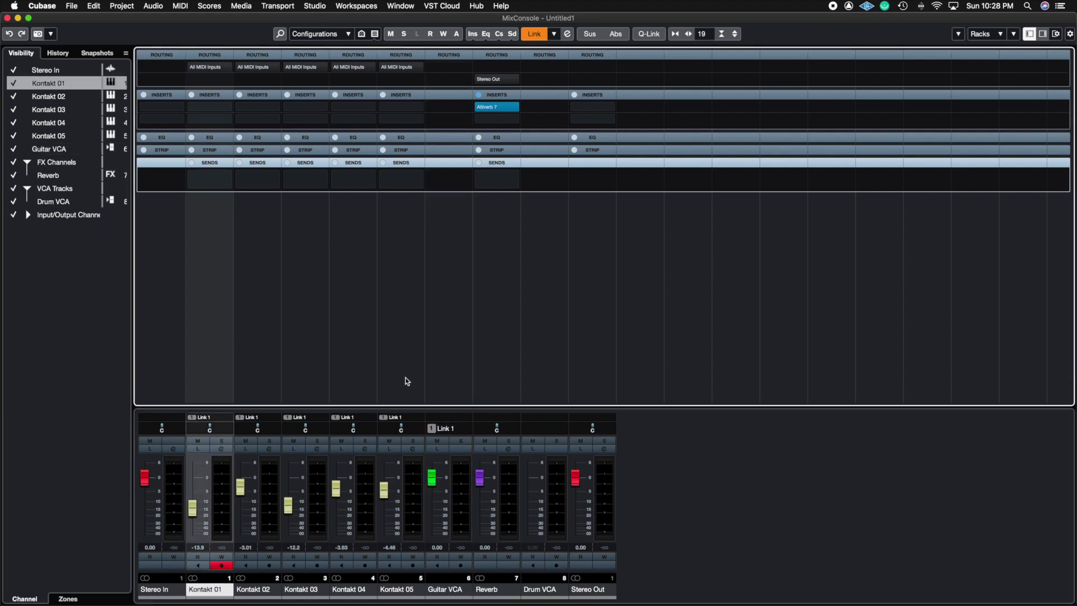
- Unlink Kontakt 01–05, answering No to keeping combined automation
key(w)
right_click(407, 375)
click(418, 375)
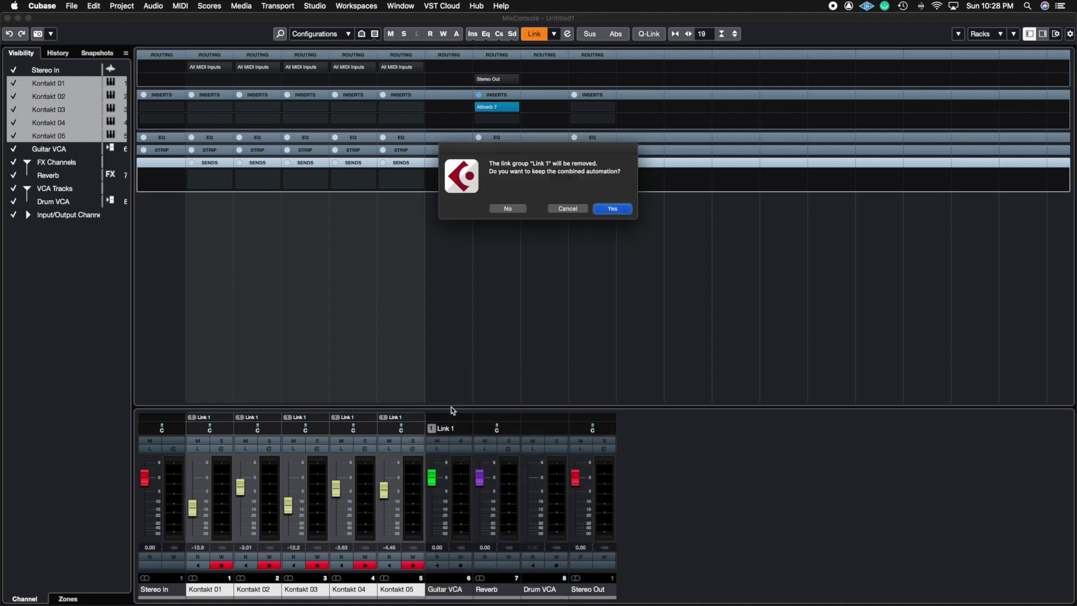
click(515, 210)
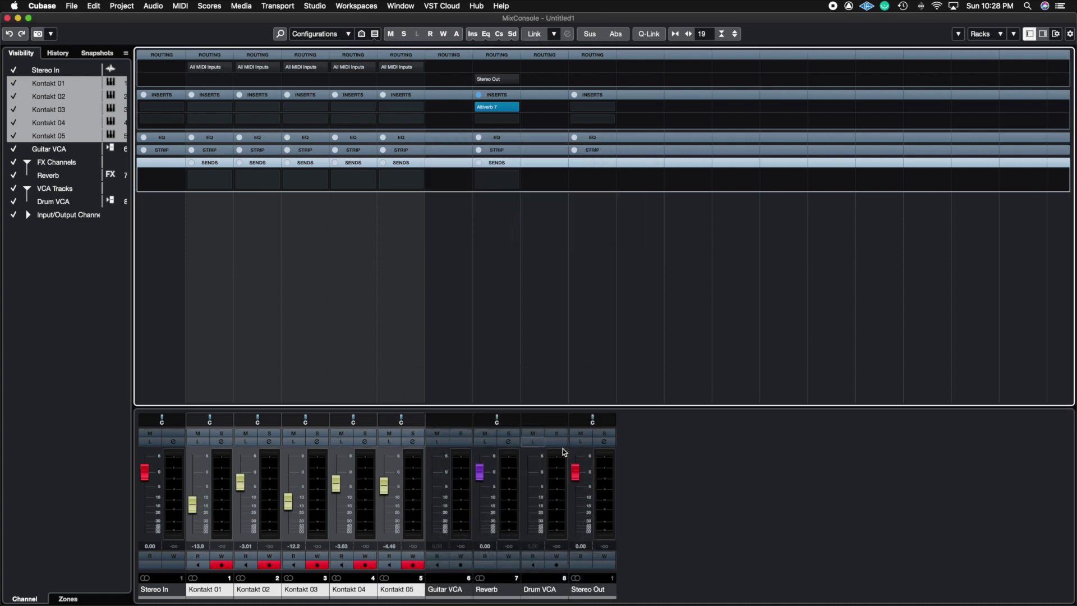
right_click(729, 486)
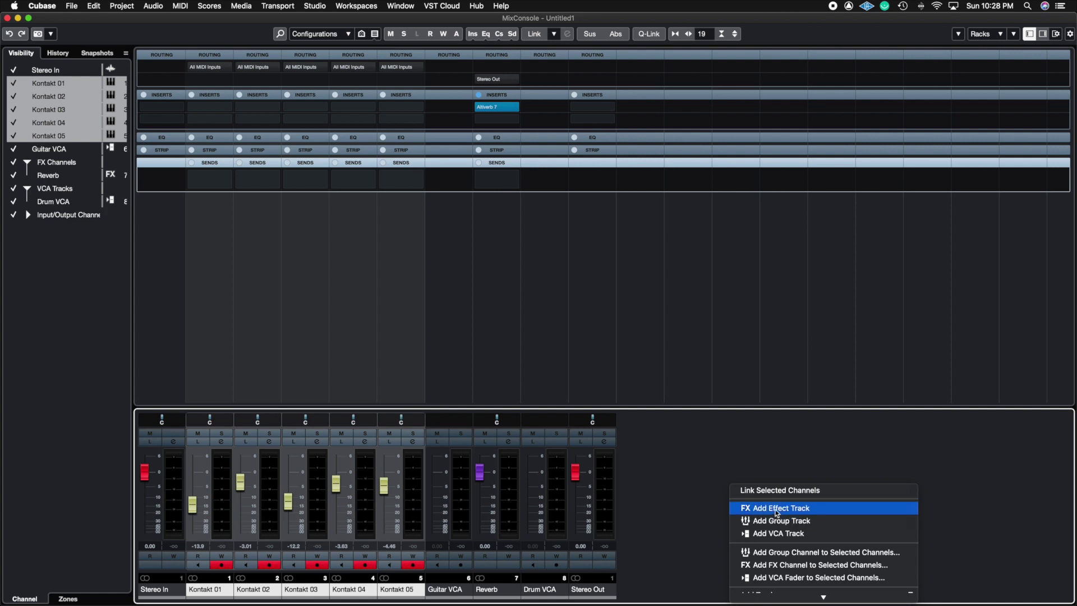
- Add a Stereo group track Mx Buss routed to Stereo Out, with its fader at 0 dB
click(778, 521)
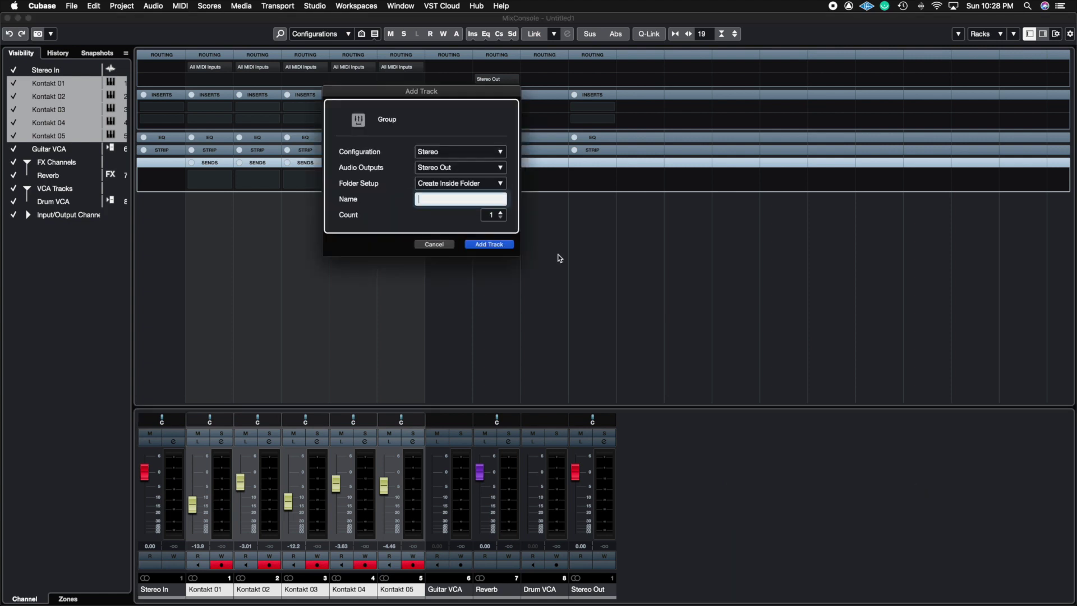
click(433, 155)
click(379, 154)
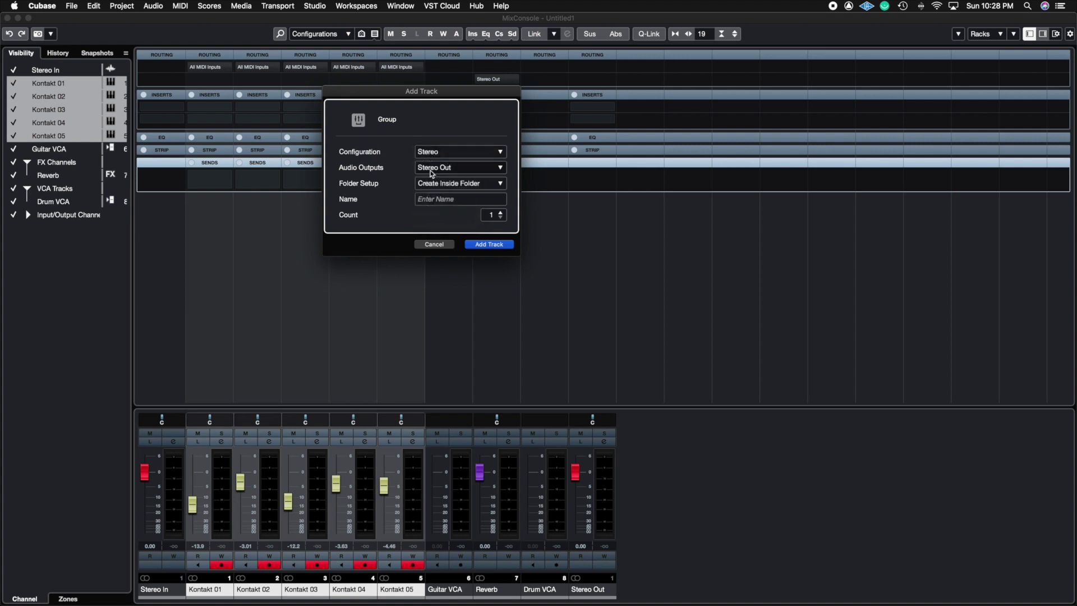
click(447, 168)
click(385, 164)
click(442, 198)
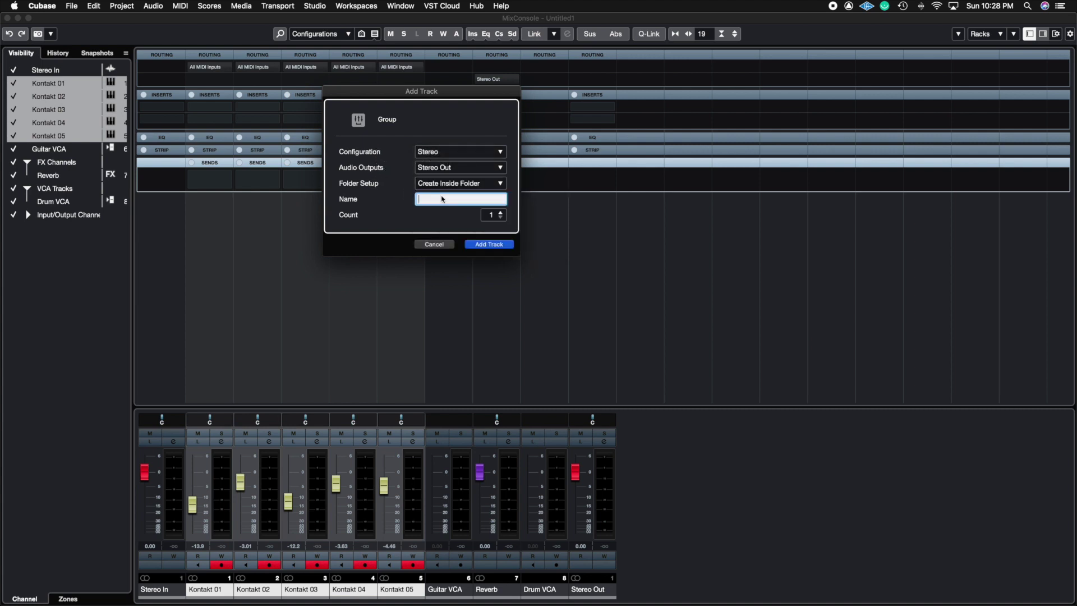
key(Return)
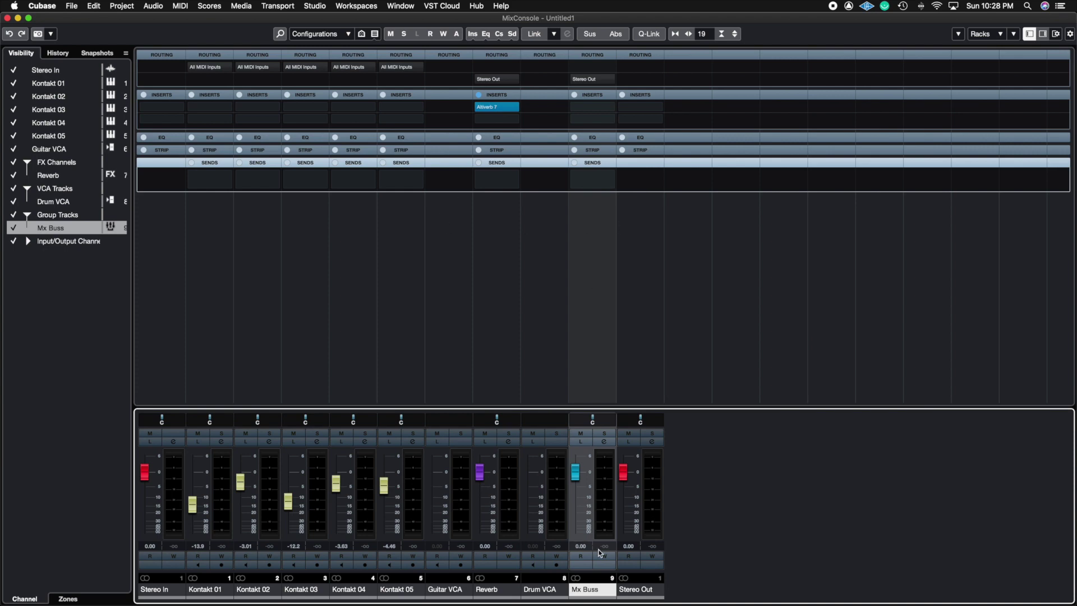
mouse_move(578, 476)
mouse_down()
mouse_move(573, 509)
mouse_move(577, 479)
mouse_up()
drag(577, 478, 577, 480)
- Select Kontakt 01–05 and route all their outputs to the Mx Buss group with Q-Link
click(231, 268)
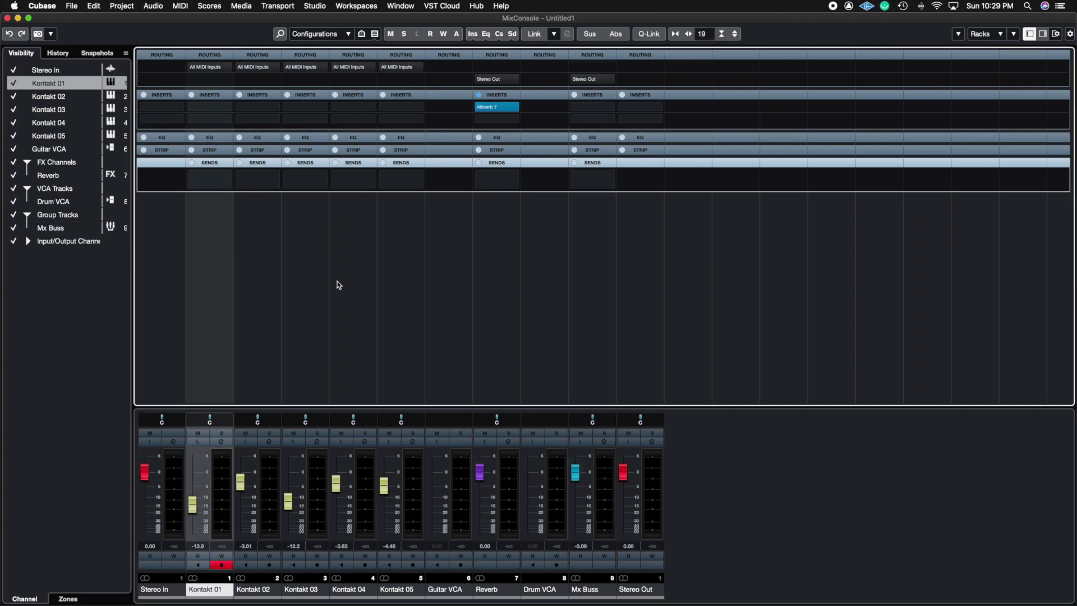
shift+click(394, 279)
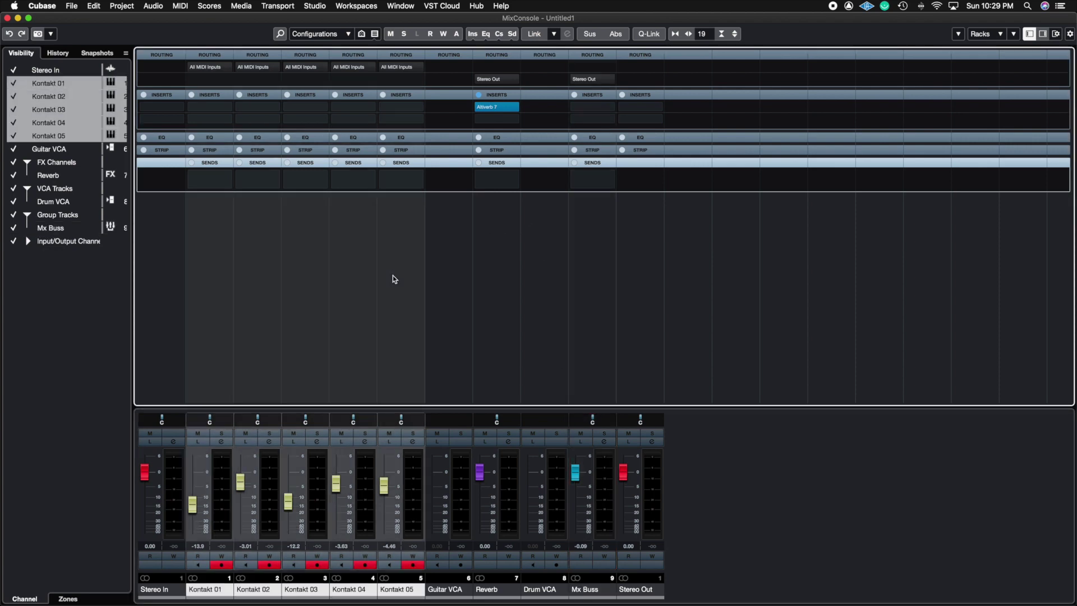
key(alt+shift)
click(419, 82)
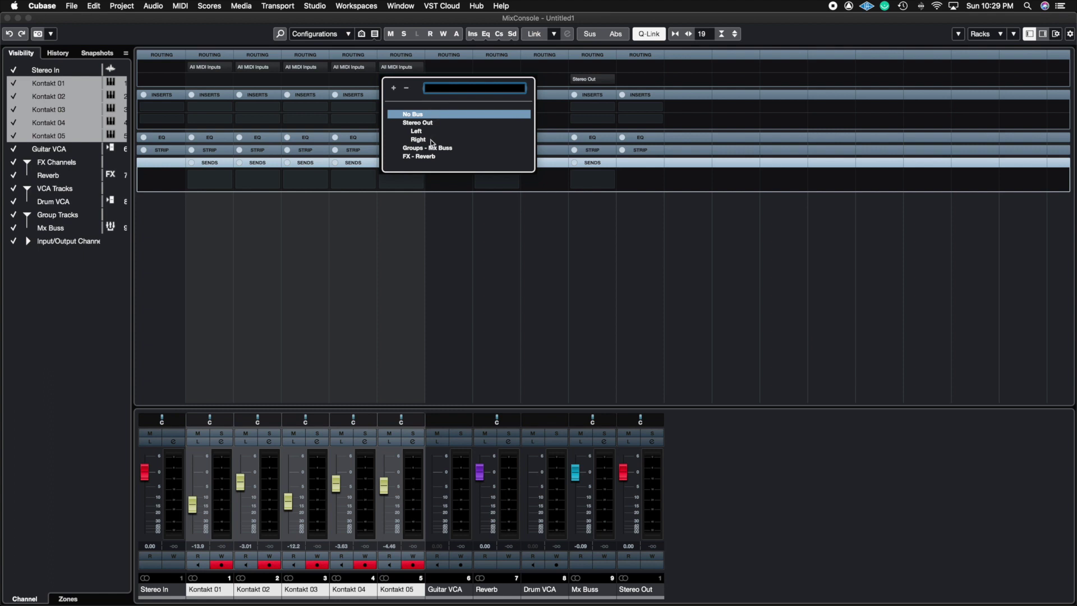
click(432, 148)
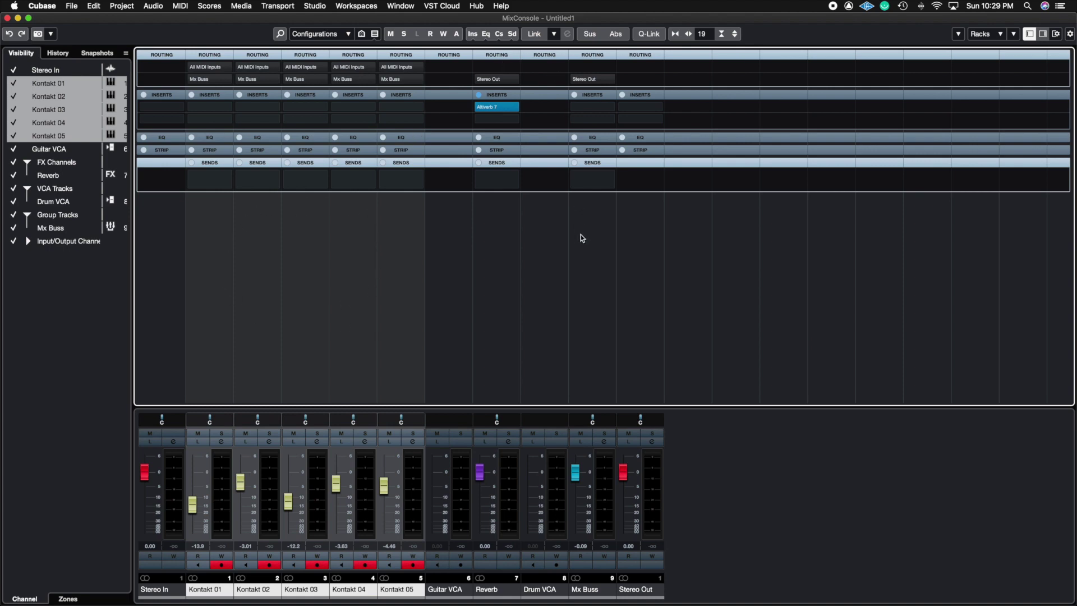
- Pull the Mx Buss fader down to -oo, then raise it through -10.9 to -0.37 dB
click(576, 479)
drag(576, 479, 576, 558)
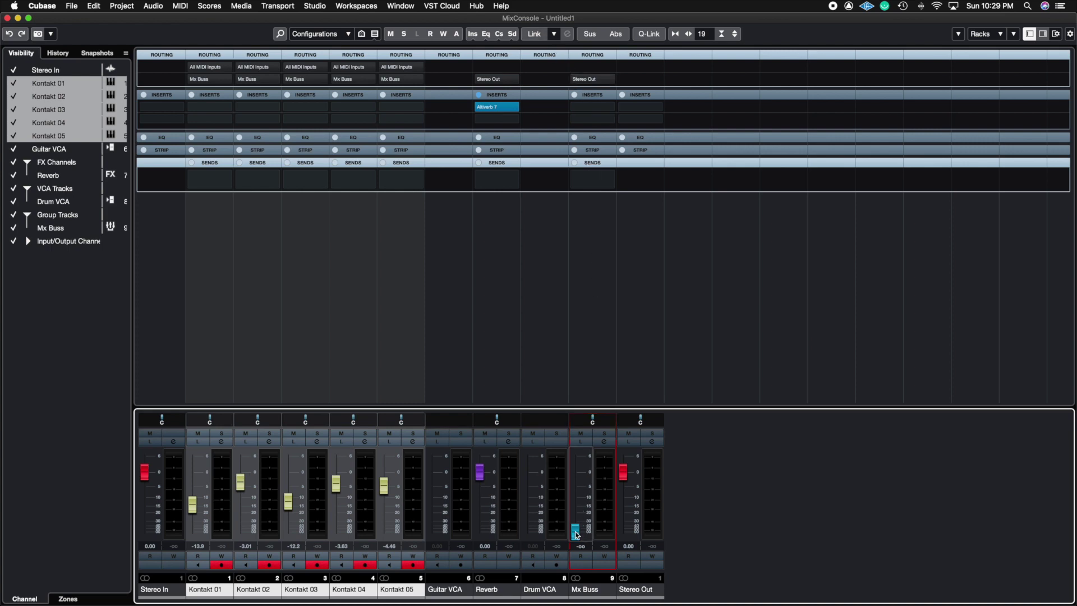
mouse_move(575, 530)
mouse_down()
mouse_move(577, 511)
mouse_move(578, 543)
mouse_up()
drag(577, 531, 579, 503)
drag(576, 506, 579, 482)
click(580, 477)
drag(580, 477, 580, 480)
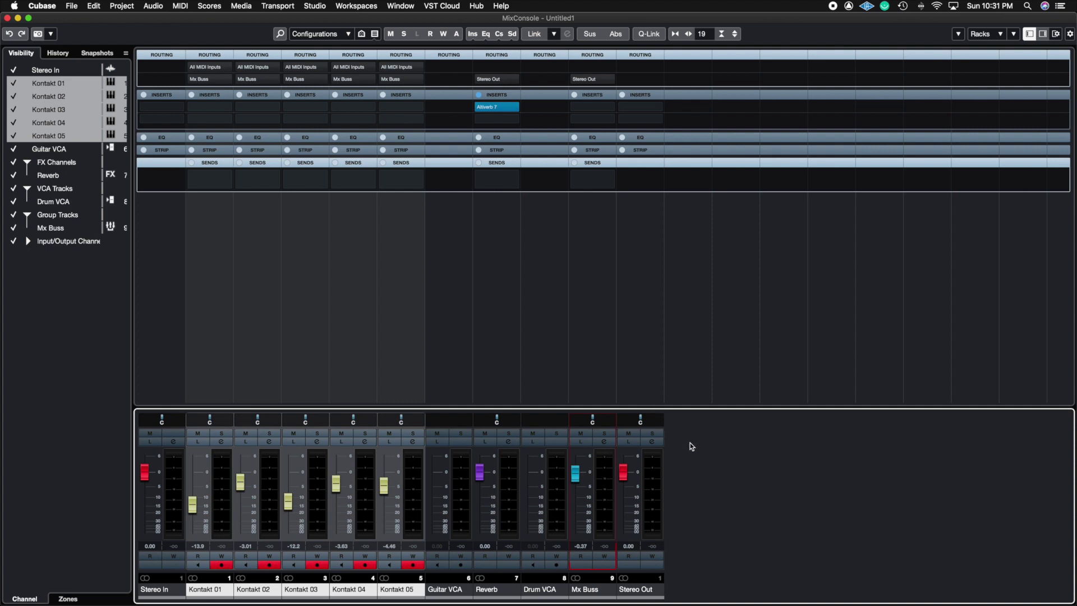
- Close the MixConsole with F3 and collapse the Group Tracks, VCA Tracks and FX Channels folders
key(F3)
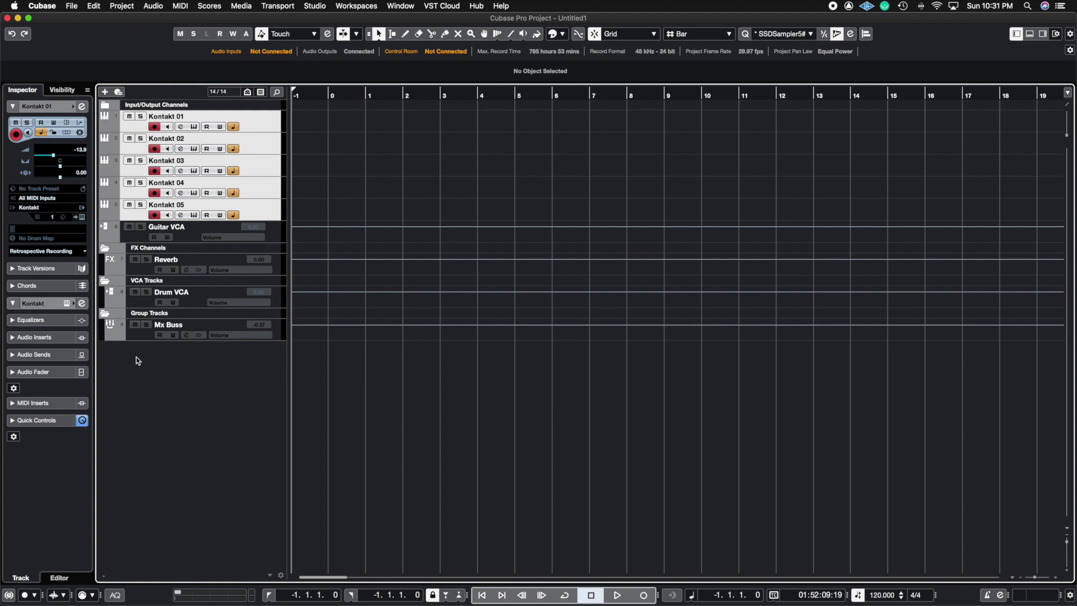
click(107, 315)
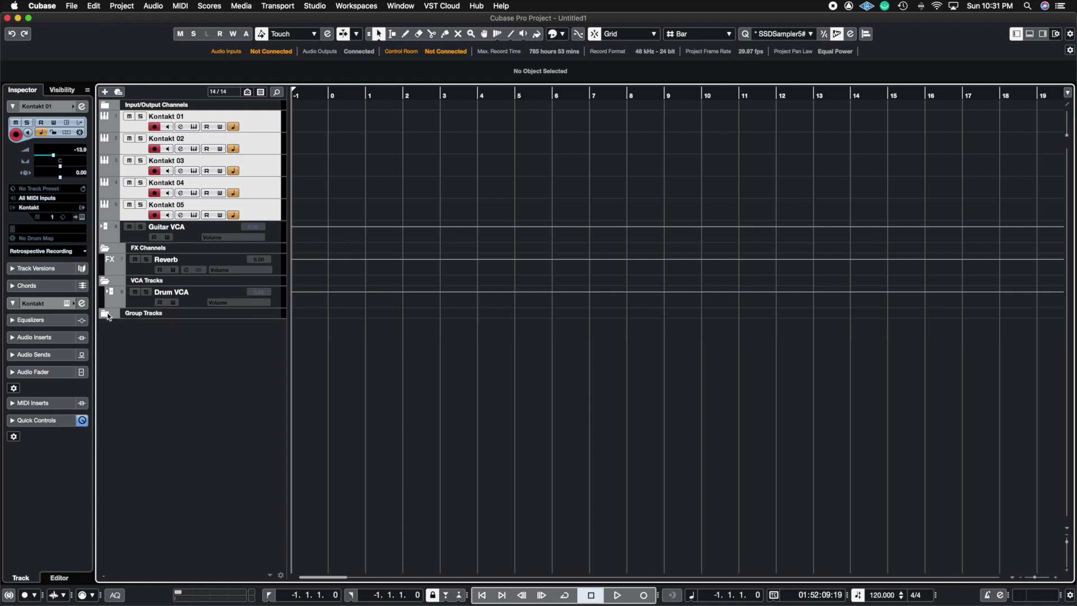
click(106, 281)
click(106, 249)
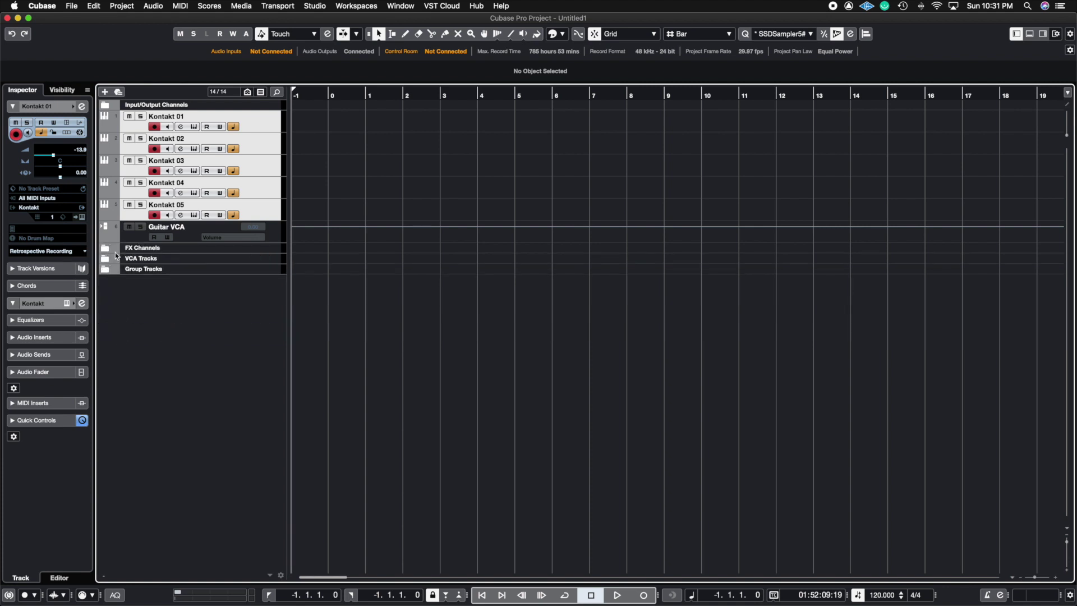
- Re-expand FX Channels, VCA Tracks and Group Tracks to reveal Reverb, Drum VCA and Mx Buss
click(106, 249)
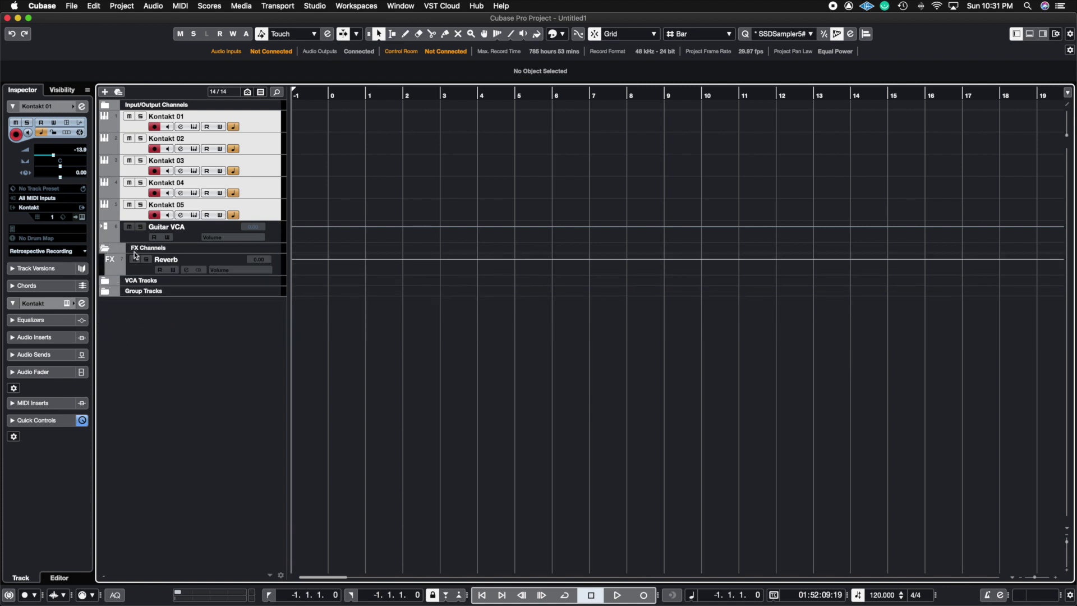
click(105, 281)
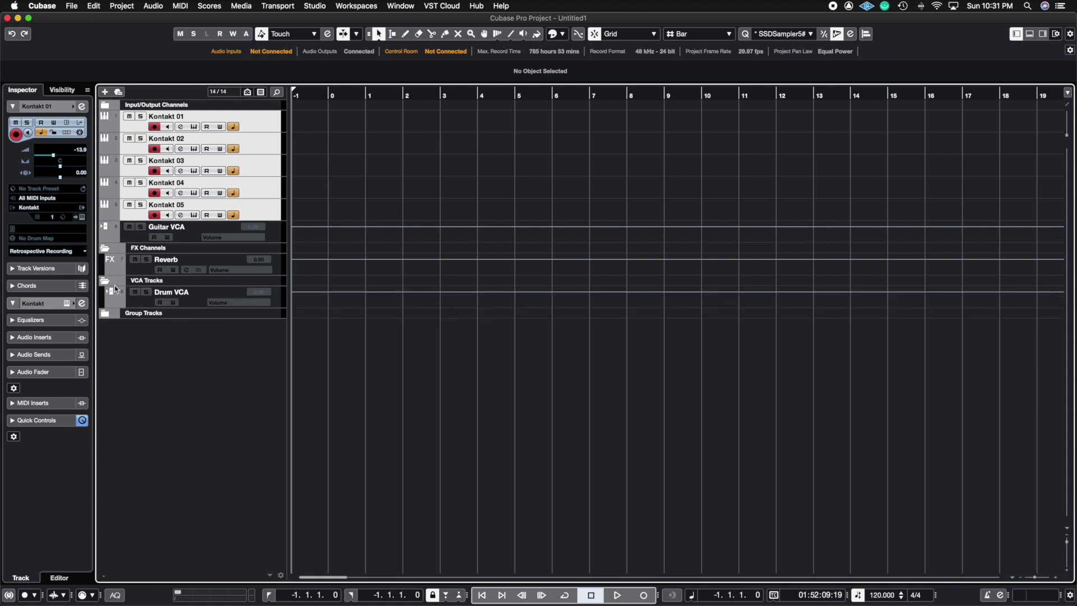
click(106, 313)
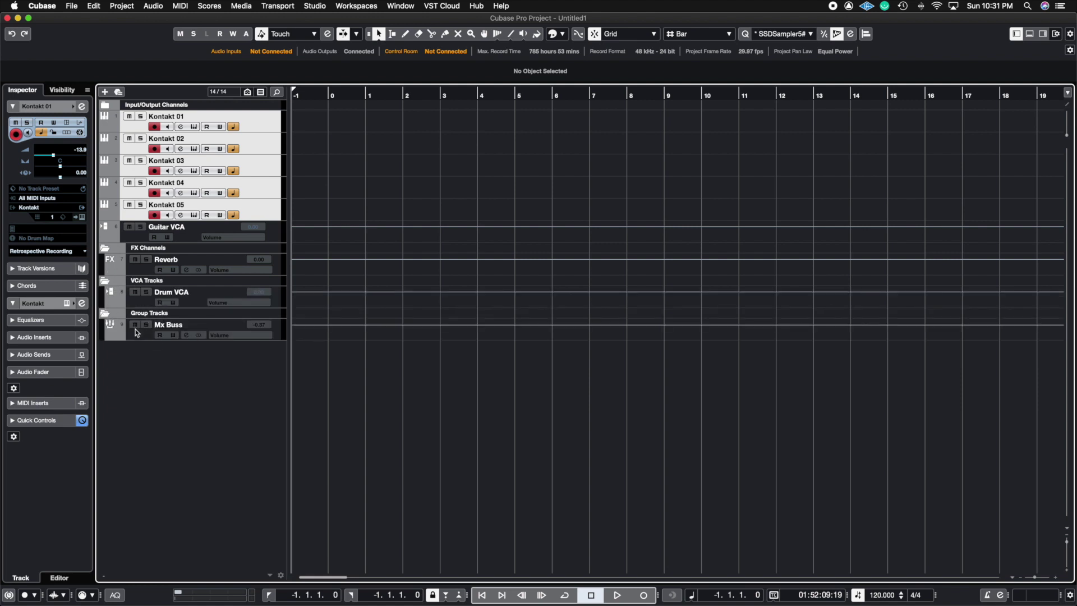